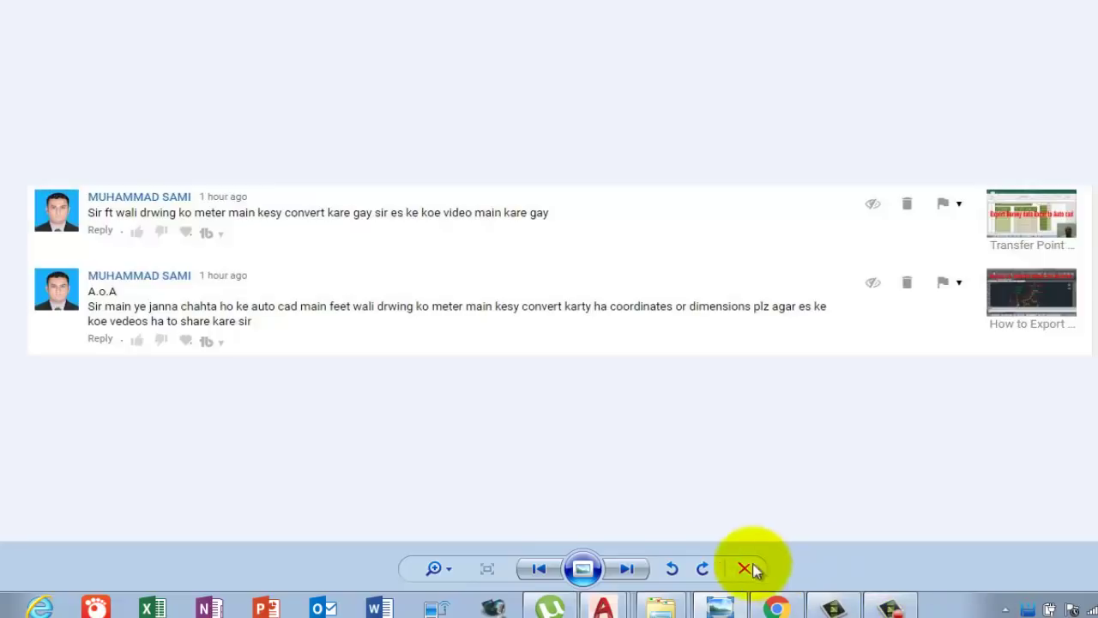
Maximize AutoCAD and switch to Drawing1, the floor plan dimensioned 12'-11½" by 28'-7"
{"action": "left_click", "coordinate": [626, 508]}
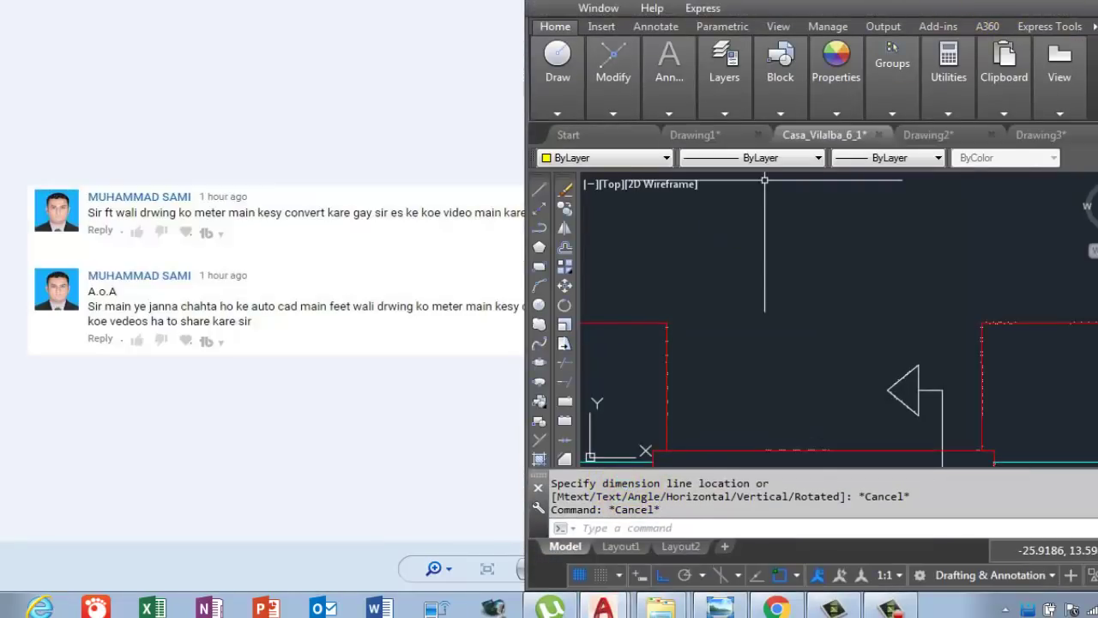
{"action": "key", "text": "super+Up"}
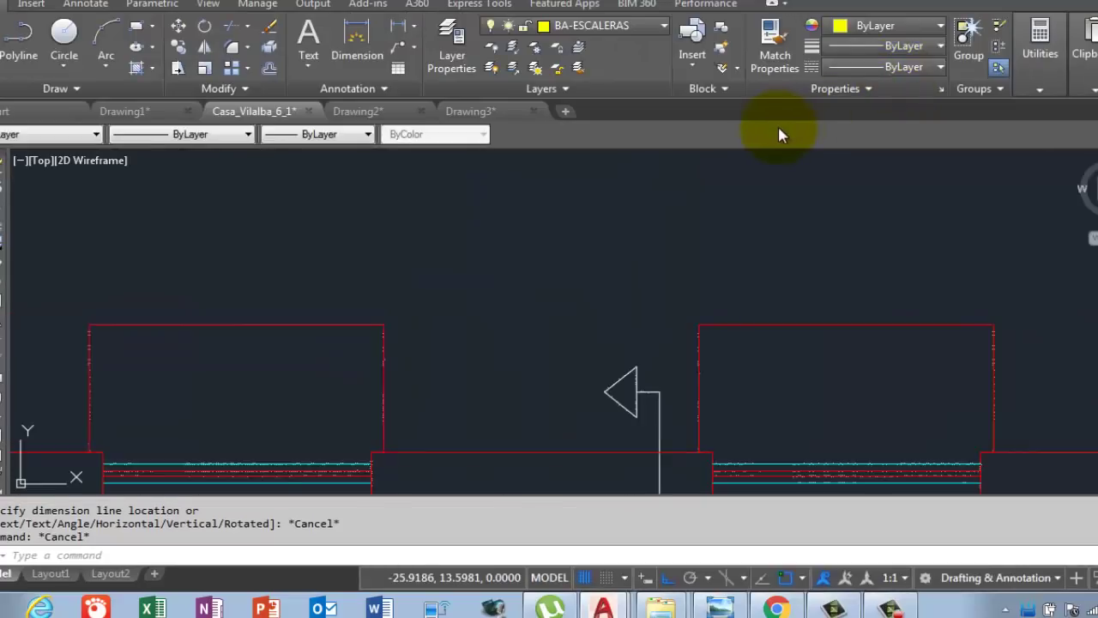
{"action": "scroll", "coordinate": [441, 198], "scroll_direction": "down", "scroll_amount": 3}
{"action": "scroll", "coordinate": [410, 361], "scroll_direction": "down", "scroll_amount": 3}
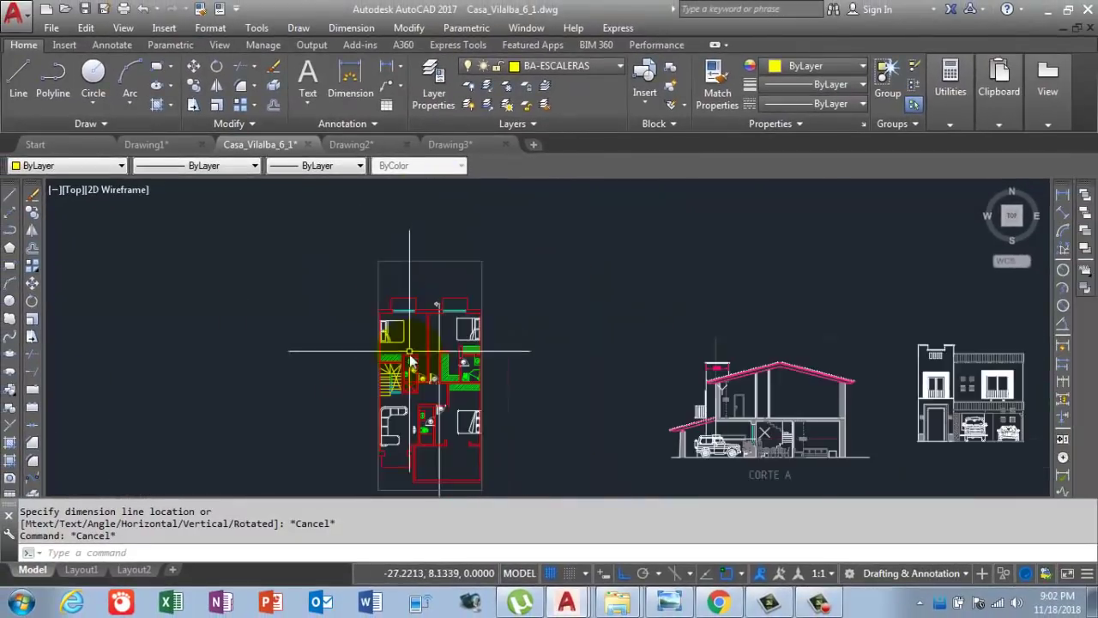
{"action": "scroll", "coordinate": [503, 382], "scroll_direction": "down", "scroll_amount": 5}
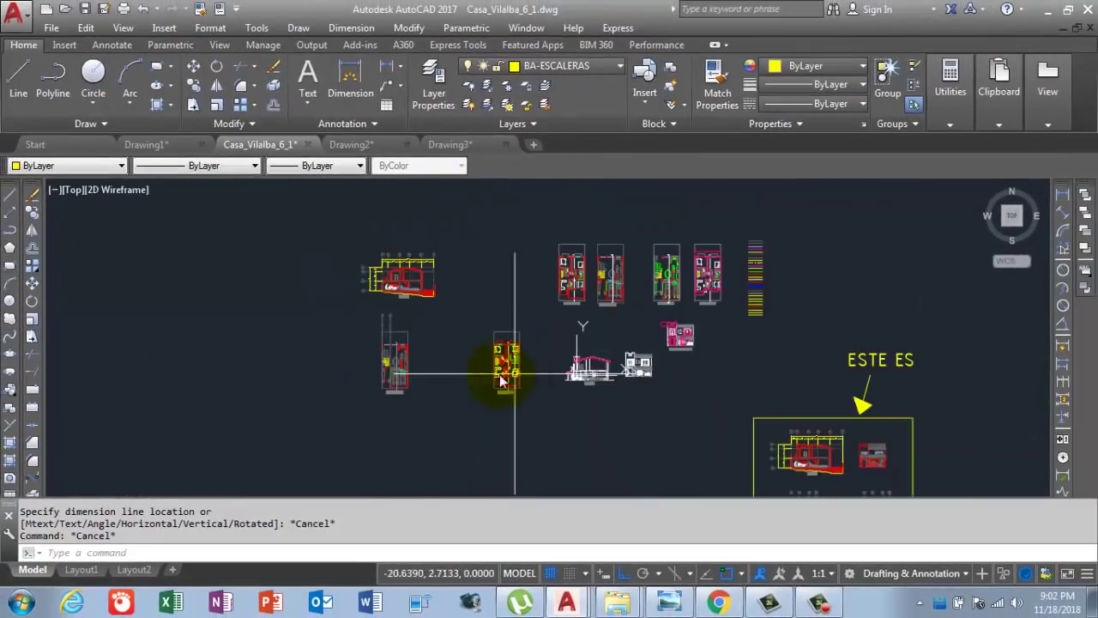
{"action": "scroll", "coordinate": [502, 382], "scroll_direction": "up", "scroll_amount": 4}
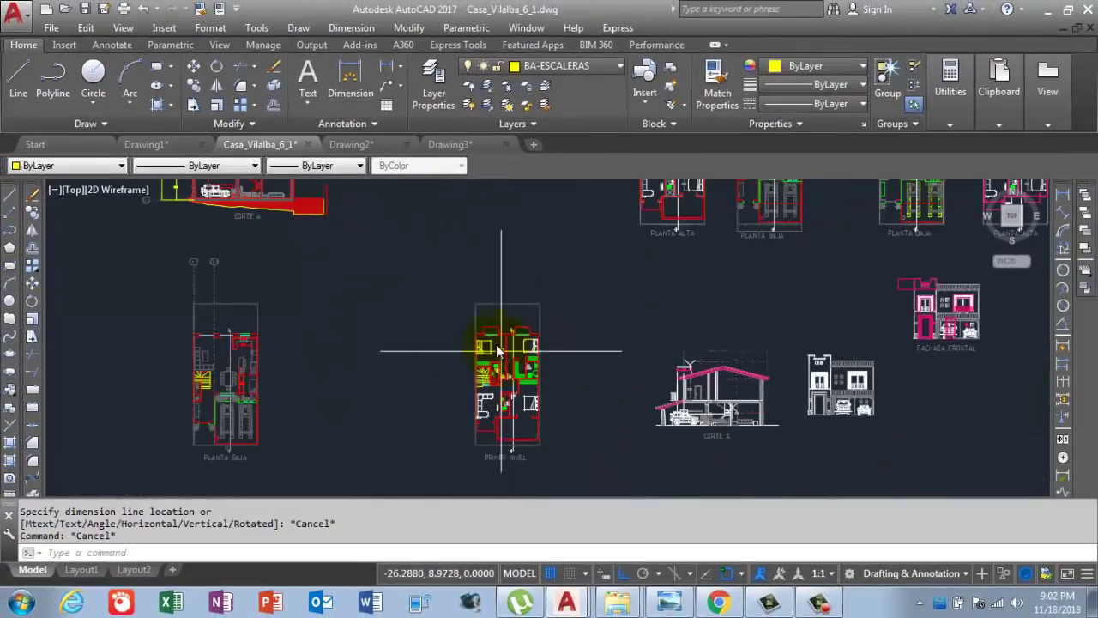
{"action": "left_click", "coordinate": [145, 144]}
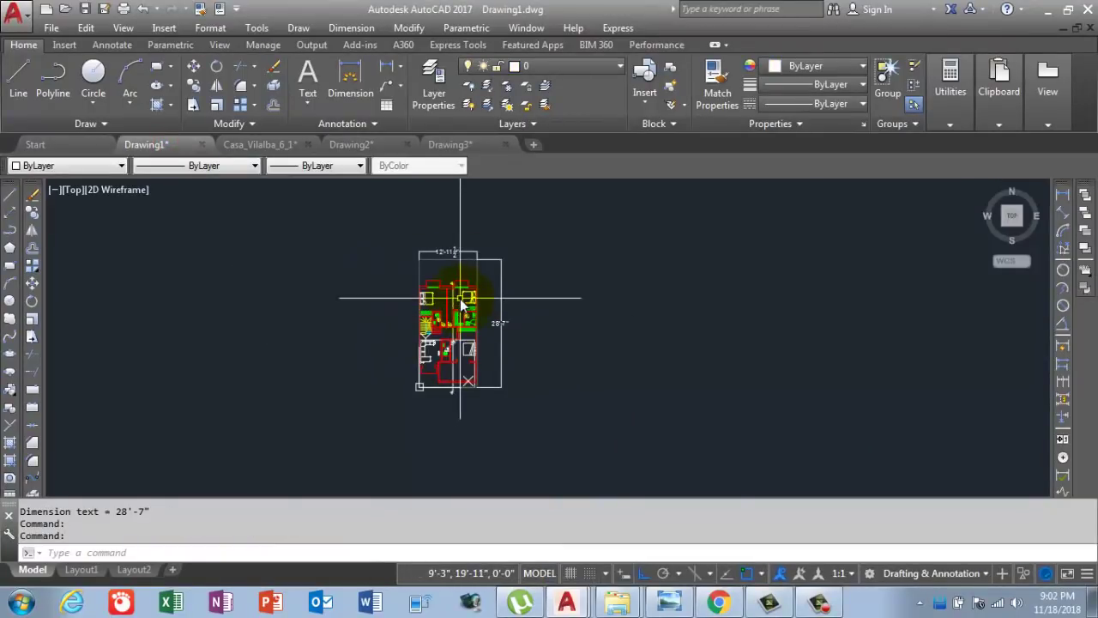
{"action": "scroll", "coordinate": [455, 283], "scroll_direction": "up", "scroll_amount": 4}
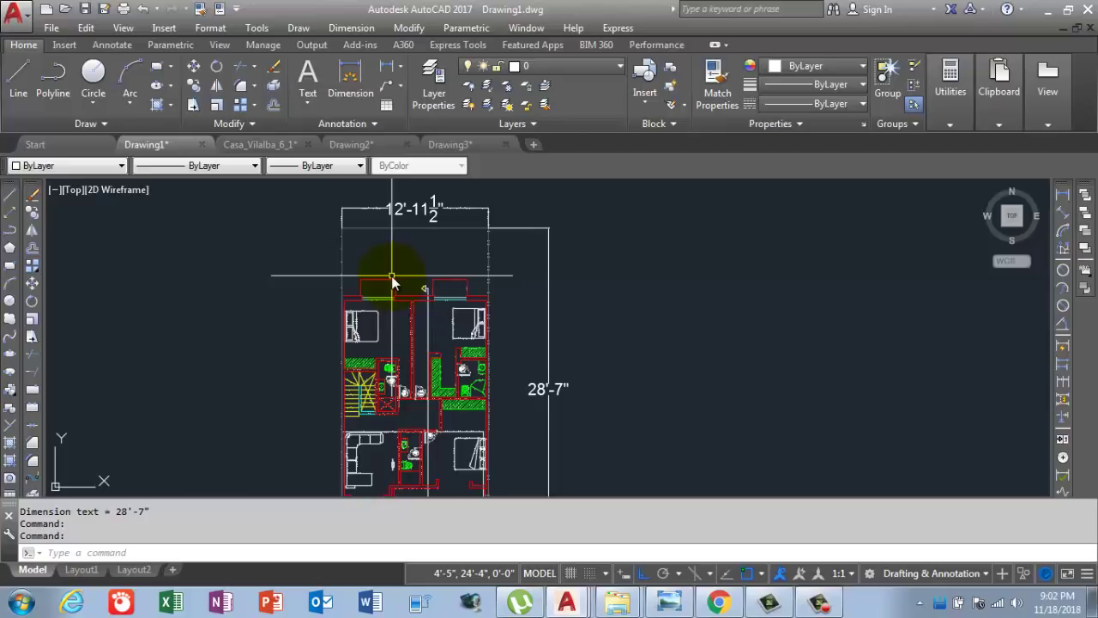
{"action": "scroll", "coordinate": [391, 276], "scroll_direction": "down", "scroll_amount": 2}
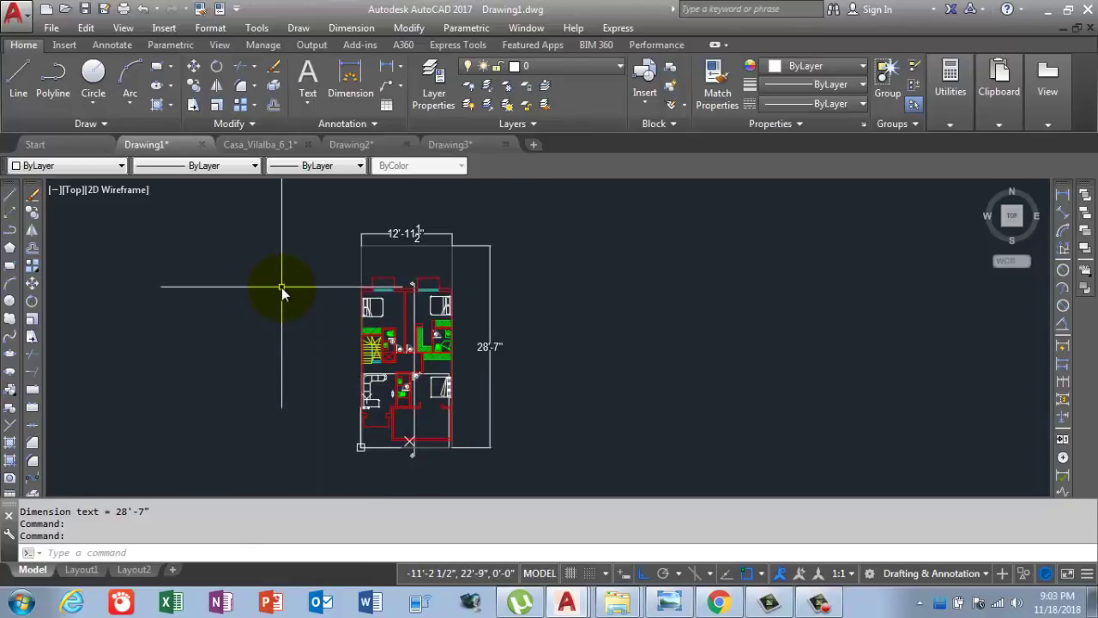
{"action": "type", "text": "UN"}
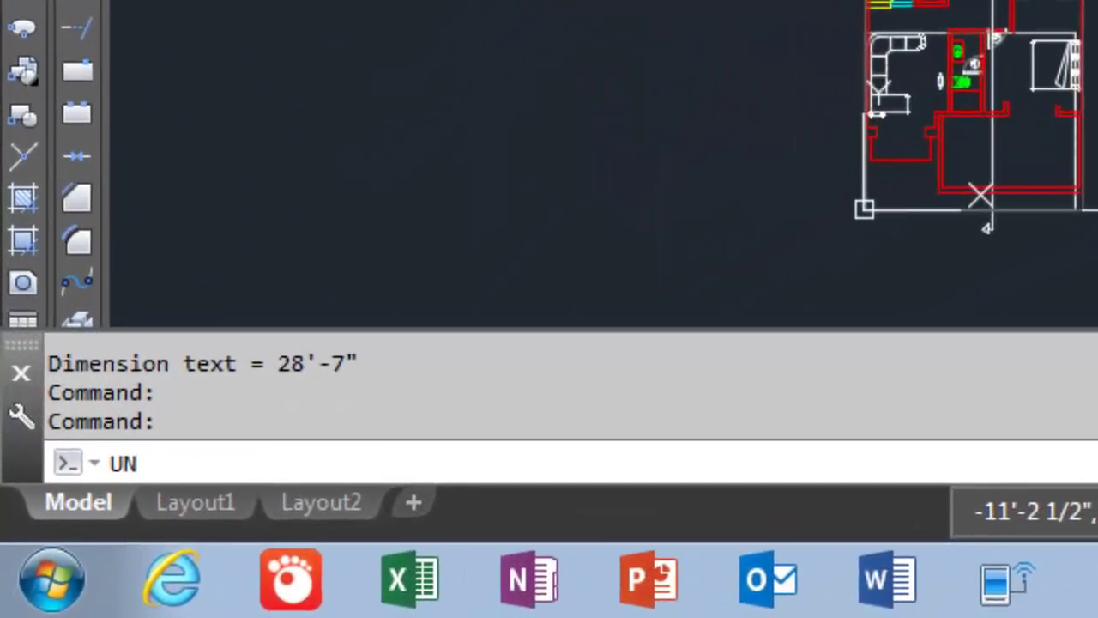
{"action": "key", "text": "Return"}
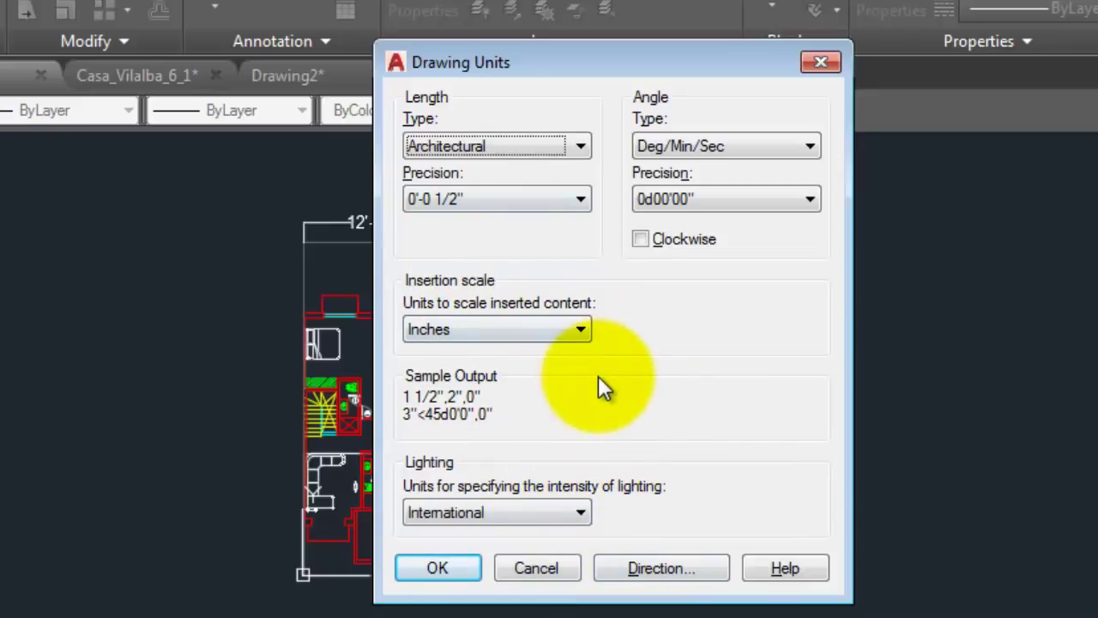
{"action": "left_click", "coordinate": [416, 564]}
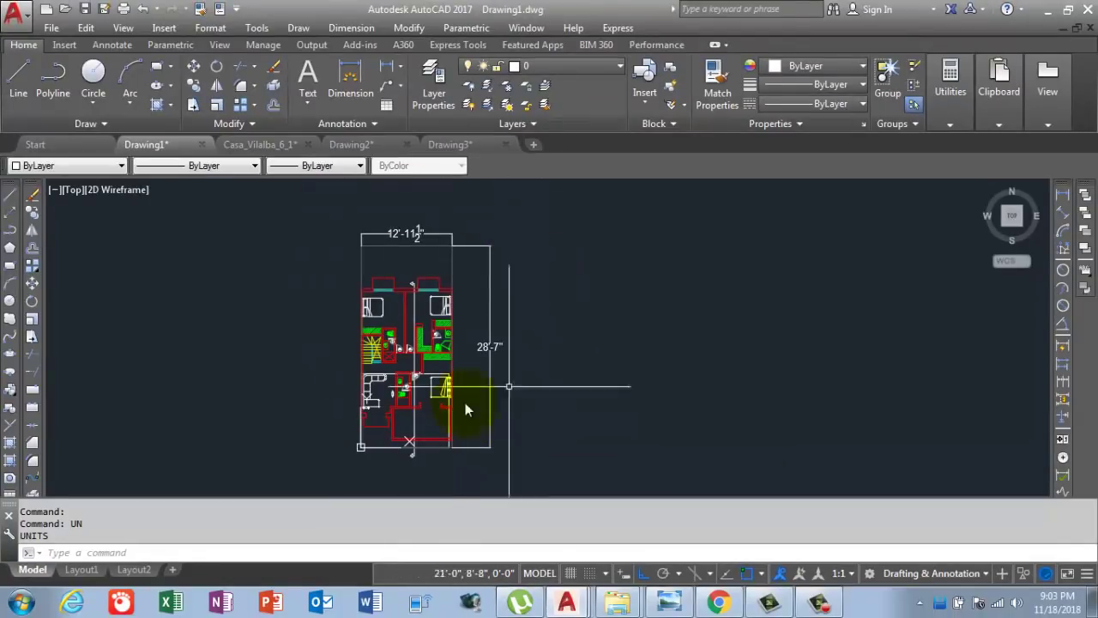
{"action": "scroll", "coordinate": [368, 371], "scroll_direction": "down", "scroll_amount": 2}
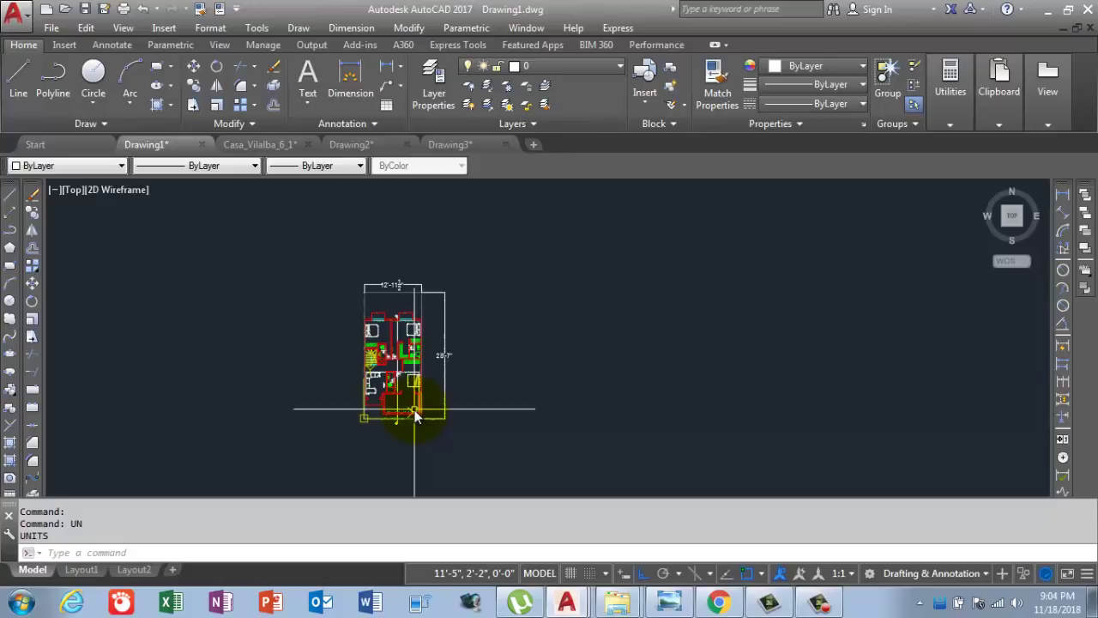
{"action": "type", "text": "w"}
{"action": "key", "text": "Return"}
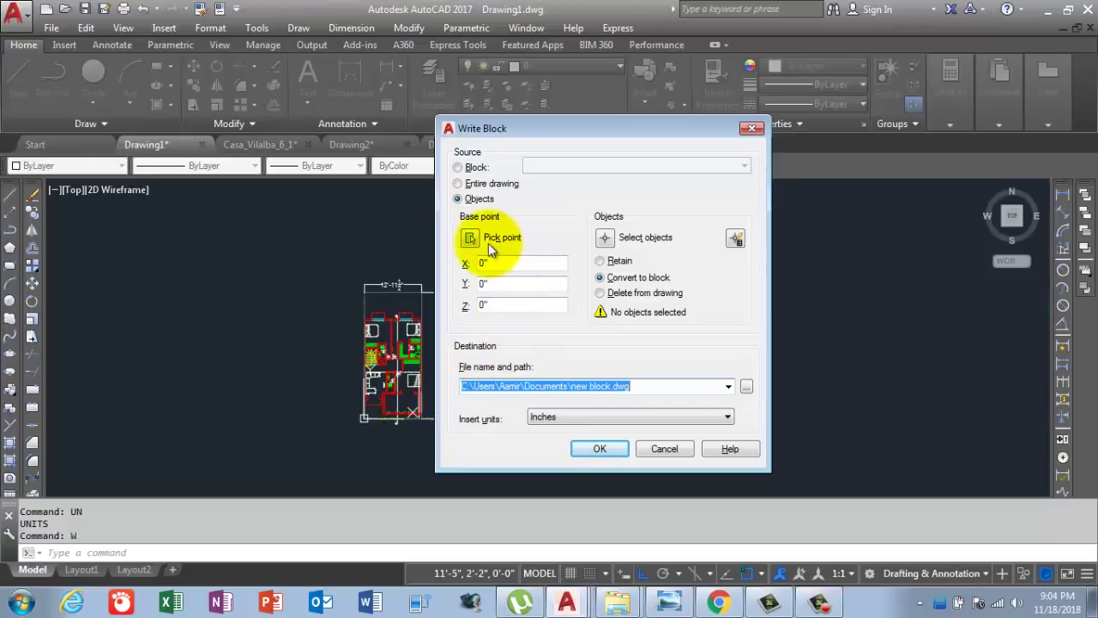
{"action": "left_click", "coordinate": [662, 449]}
{"action": "scroll", "coordinate": [397, 467], "scroll_direction": "up", "scroll_amount": 3}
{"action": "scroll", "coordinate": [351, 431], "scroll_direction": "up", "scroll_amount": 4}
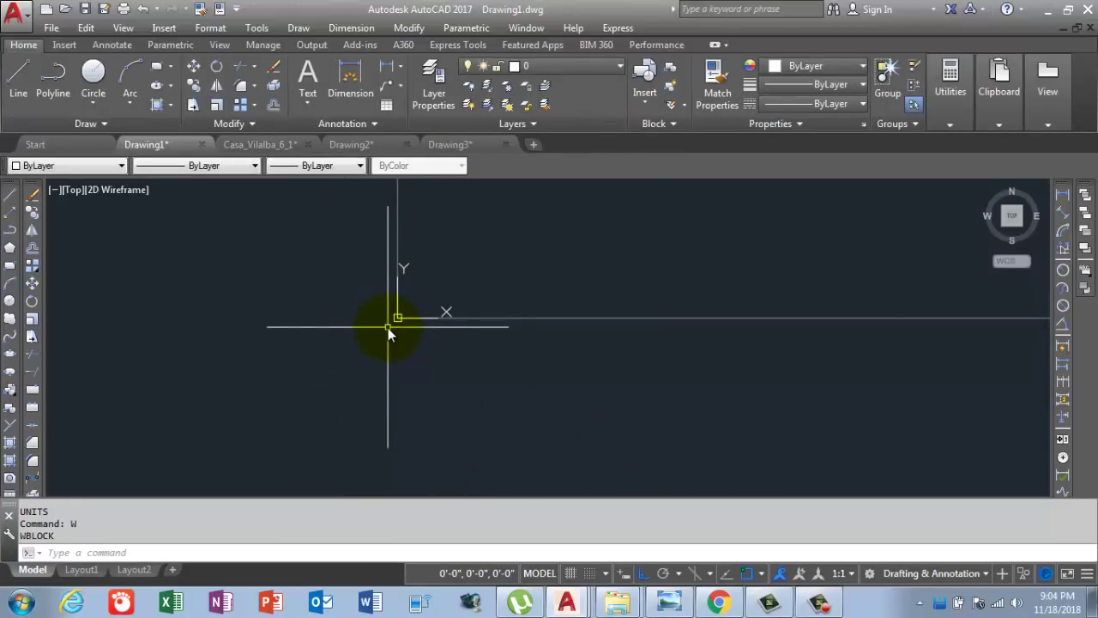
{"action": "type", "text": "ID"}
Query the plan's origin point with ID, which reports 0'-0",0'-0"
{"action": "key", "text": "Return"}
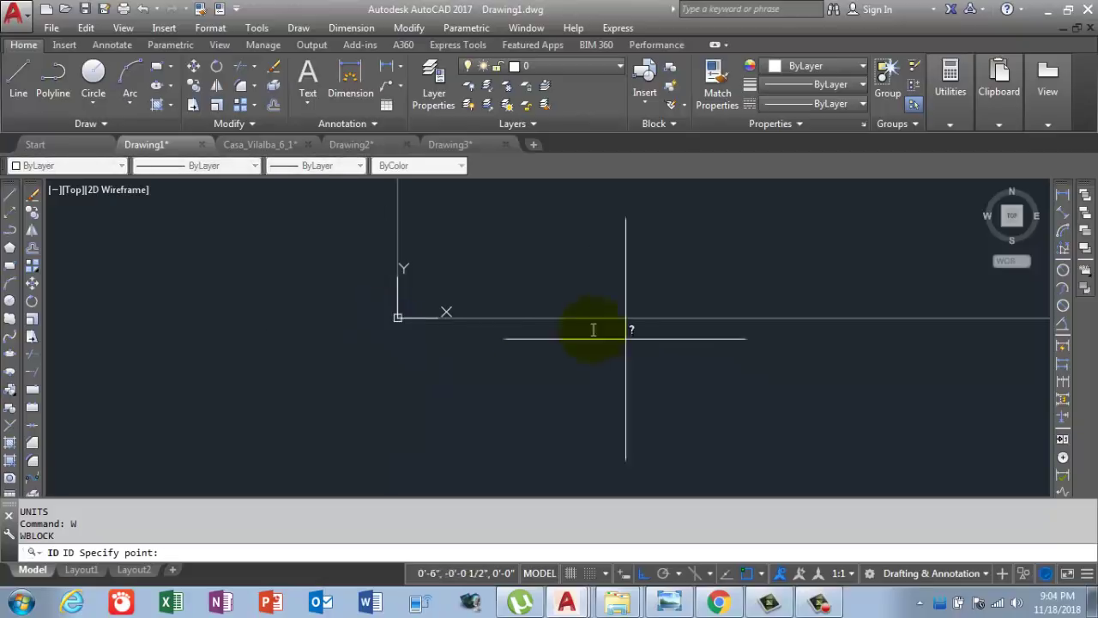
{"action": "left_click", "coordinate": [397, 316]}
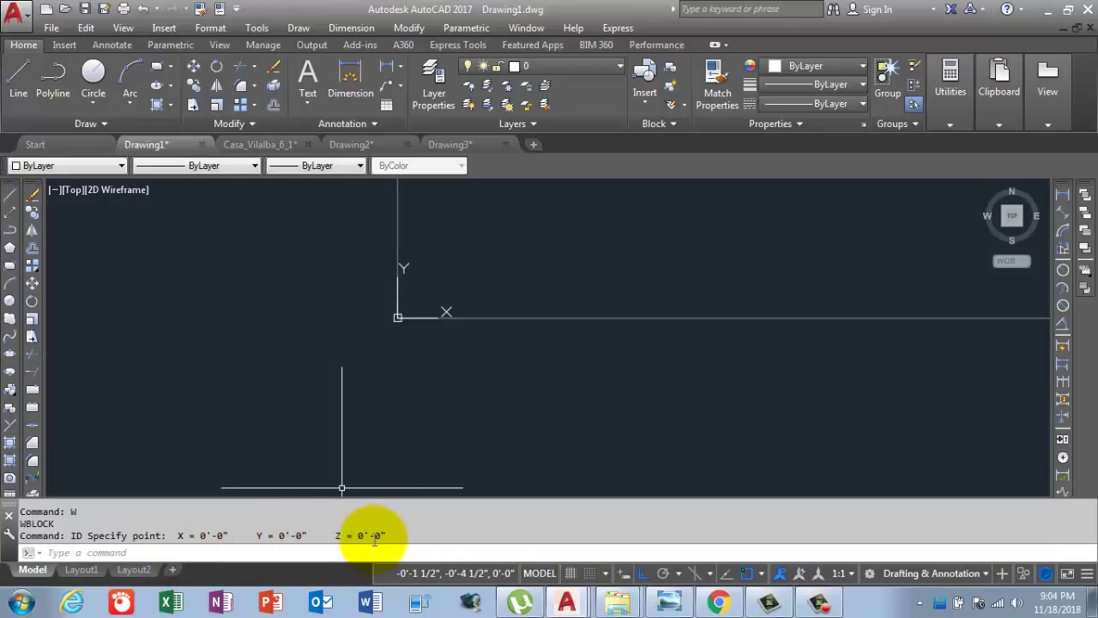
{"action": "scroll", "coordinate": [417, 331], "scroll_direction": "down", "scroll_amount": 5}
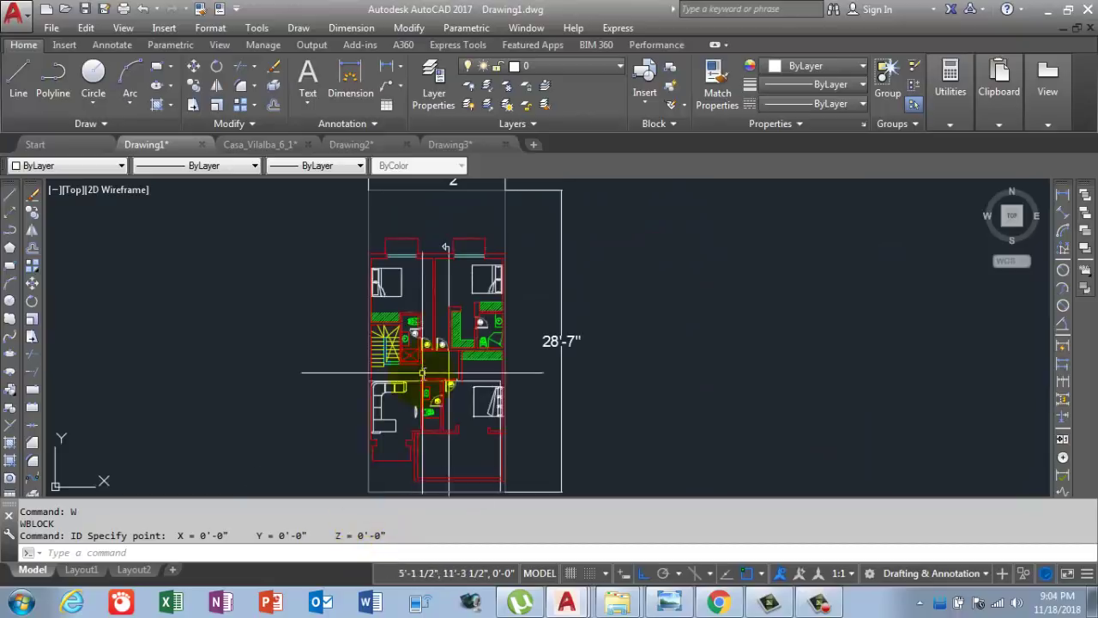
{"action": "scroll", "coordinate": [421, 326], "scroll_direction": "down", "scroll_amount": 4}
{"action": "scroll", "coordinate": [429, 322], "scroll_direction": "up", "scroll_amount": 8}
{"action": "scroll", "coordinate": [485, 306], "scroll_direction": "up", "scroll_amount": 2}
Query the top-right wall corner with ID, which reports X 12'-11 1/2", Y 28'-7"
{"action": "middle_click_drag", "start_coordinate": [485, 307], "coordinate": [438, 390]}
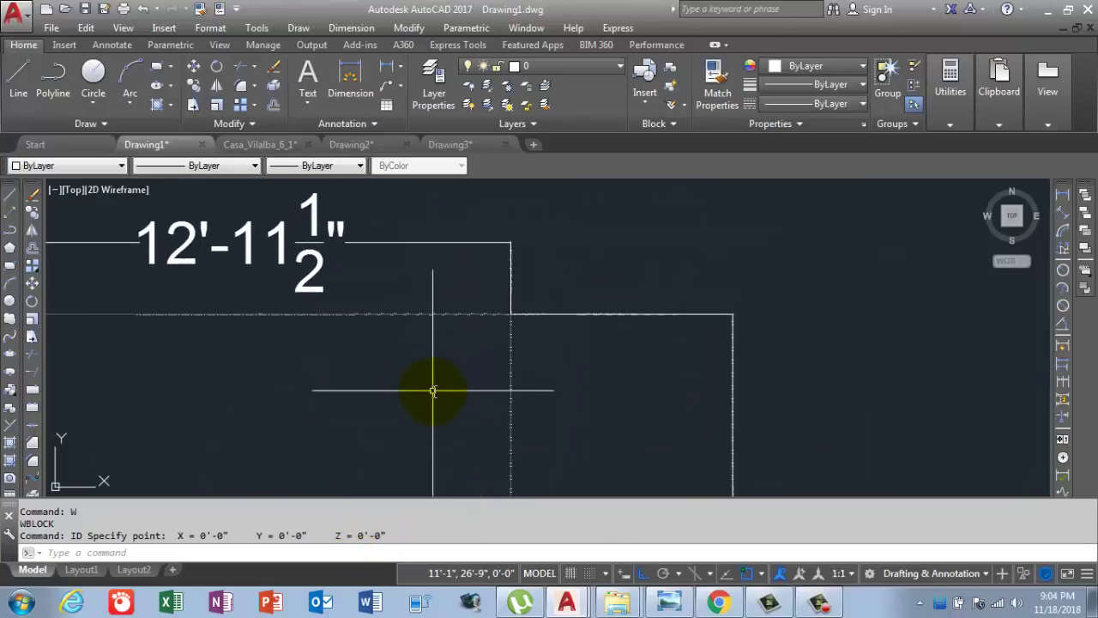
{"action": "type", "text": "ID"}
{"action": "key", "text": "Return"}
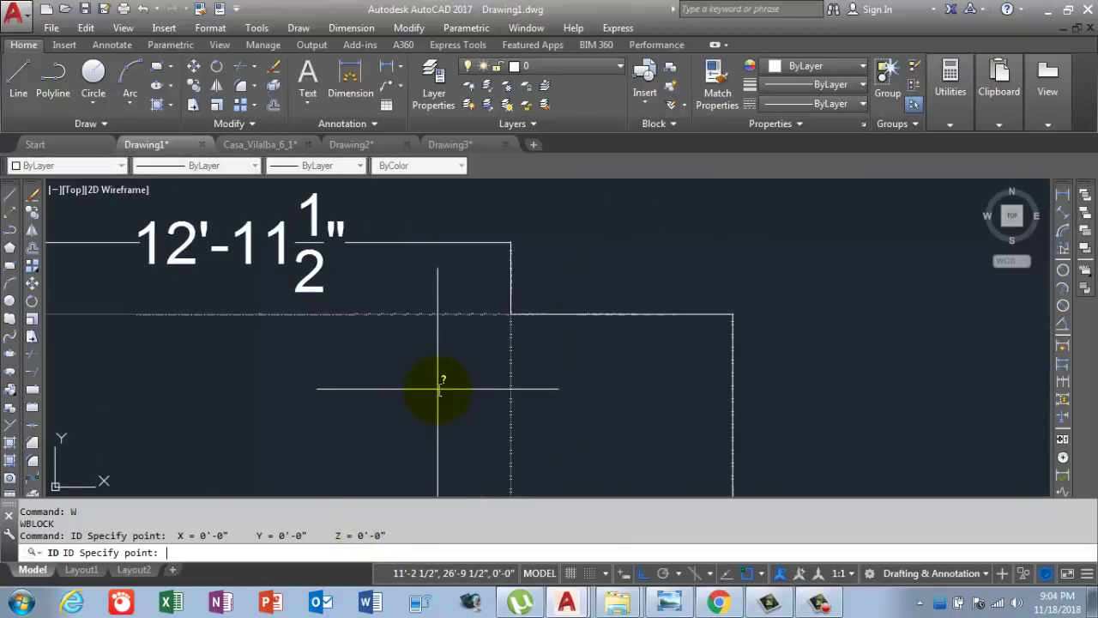
{"action": "left_click", "coordinate": [511, 317]}
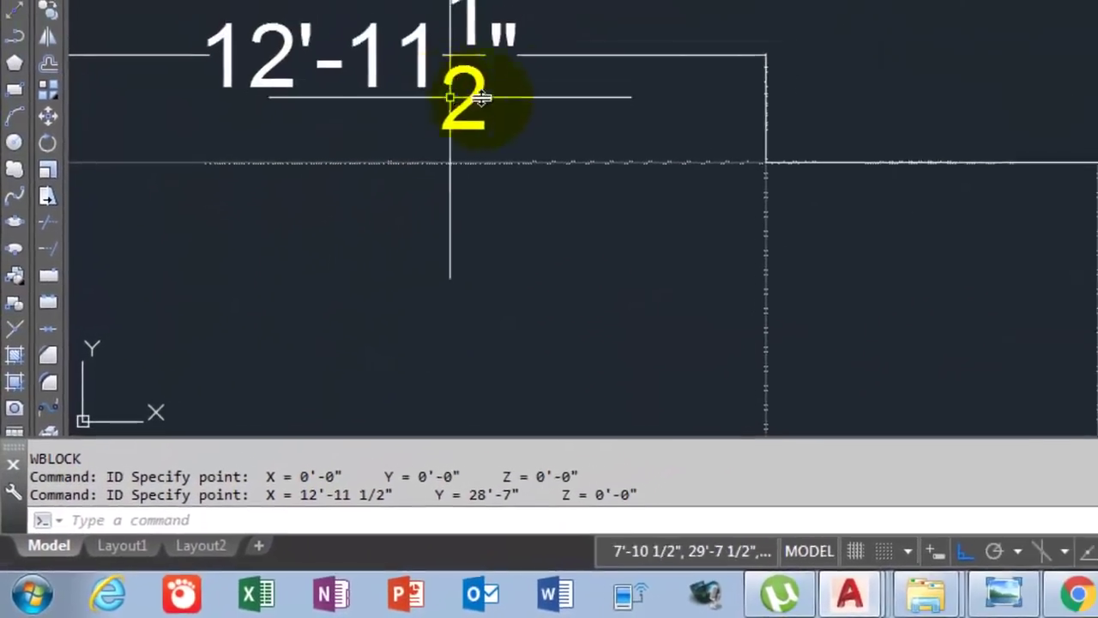
{"action": "scroll", "coordinate": [559, 150], "scroll_direction": "down", "scroll_amount": 2}
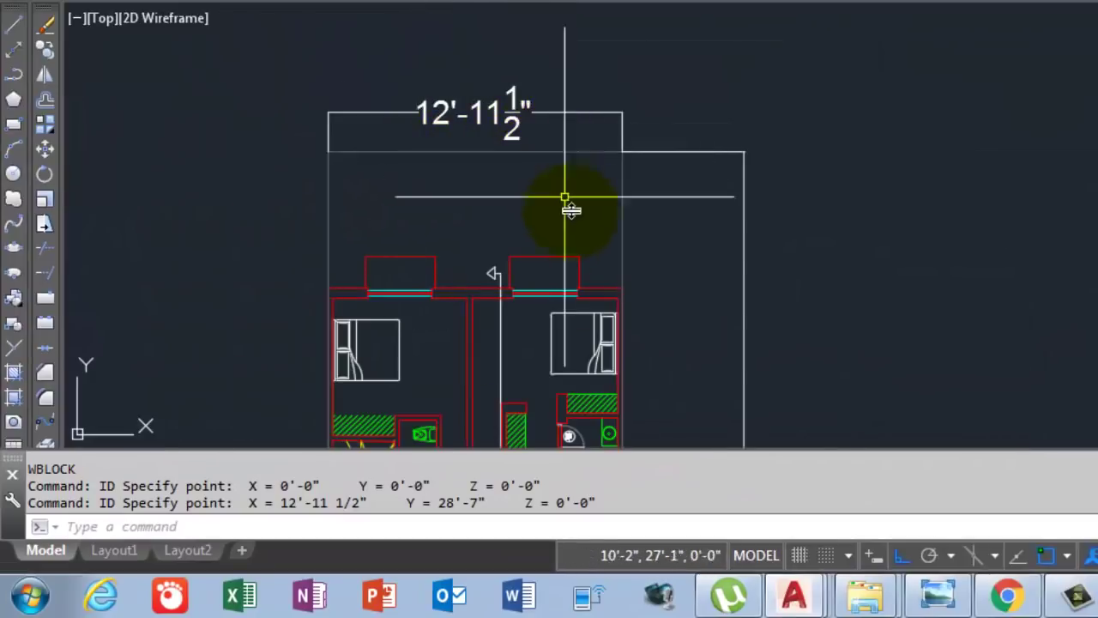
{"action": "scroll", "coordinate": [497, 334], "scroll_direction": "down", "scroll_amount": 2}
{"action": "scroll", "coordinate": [661, 257], "scroll_direction": "up", "scroll_amount": 2}
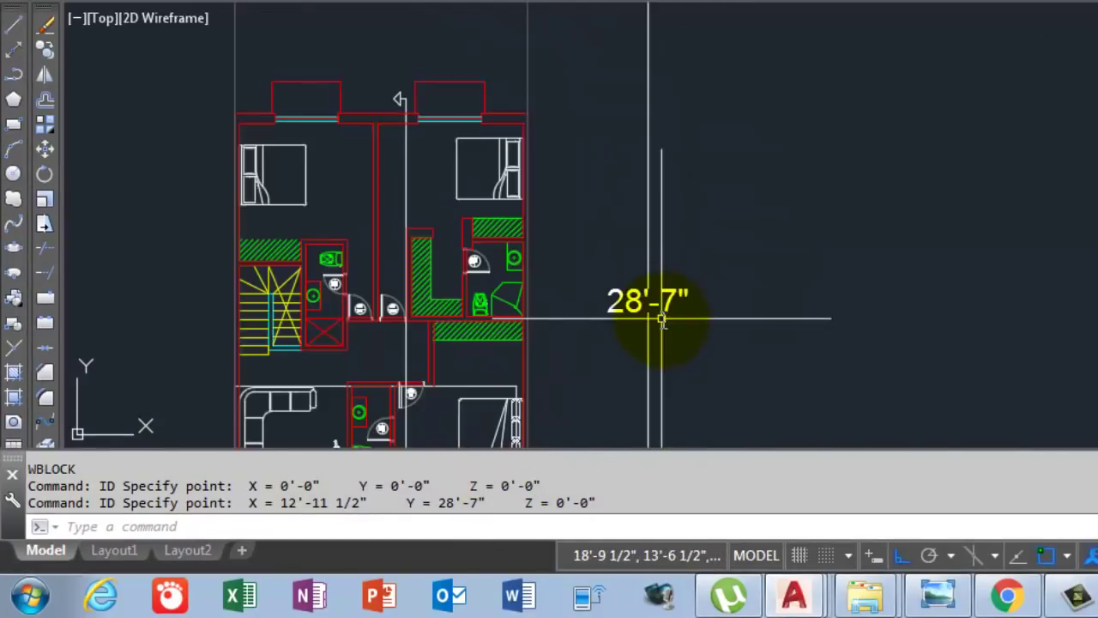
{"action": "scroll", "coordinate": [592, 372], "scroll_direction": "down", "scroll_amount": 3}
{"action": "type", "text": "IDD"}
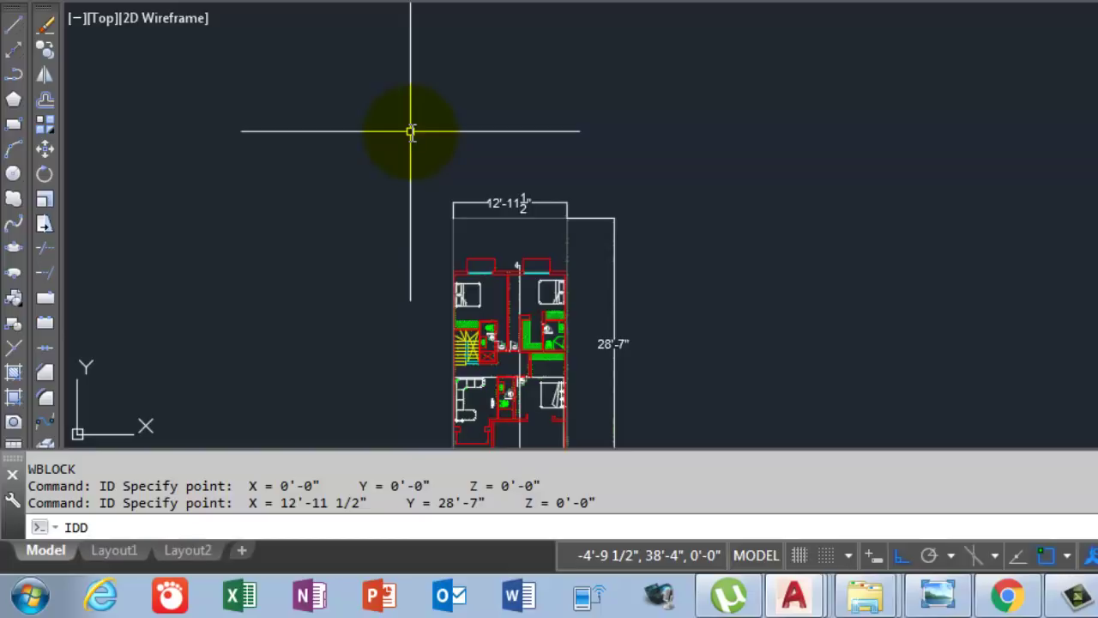
Place an easting/northing label at the top-right corner reading E 155.568, N 343.091
{"action": "key", "text": "Return"}
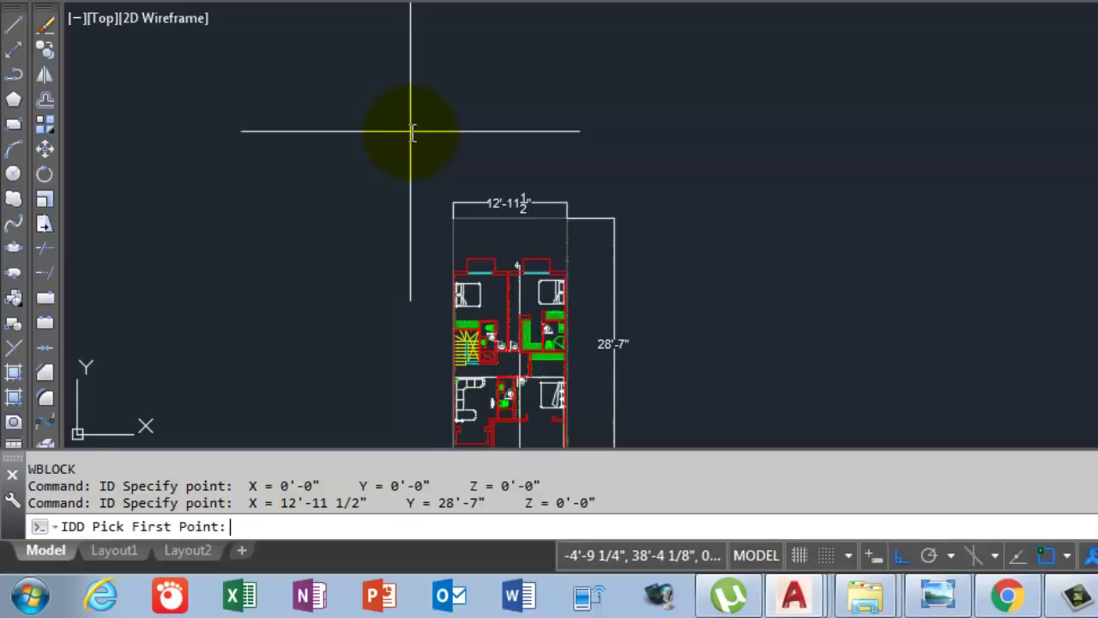
{"action": "scroll", "coordinate": [614, 235], "scroll_direction": "up", "scroll_amount": 4}
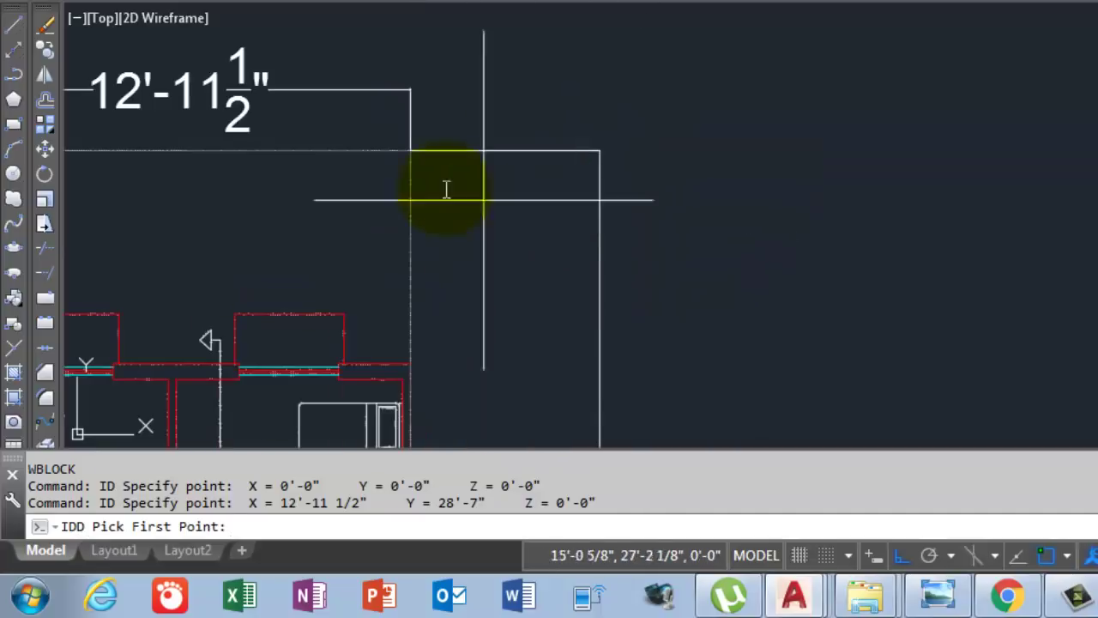
{"action": "left_click", "coordinate": [410, 150]}
{"action": "scroll", "coordinate": [408, 154], "scroll_direction": "down", "scroll_amount": 2}
{"action": "scroll", "coordinate": [420, 189], "scroll_direction": "down", "scroll_amount": 2}
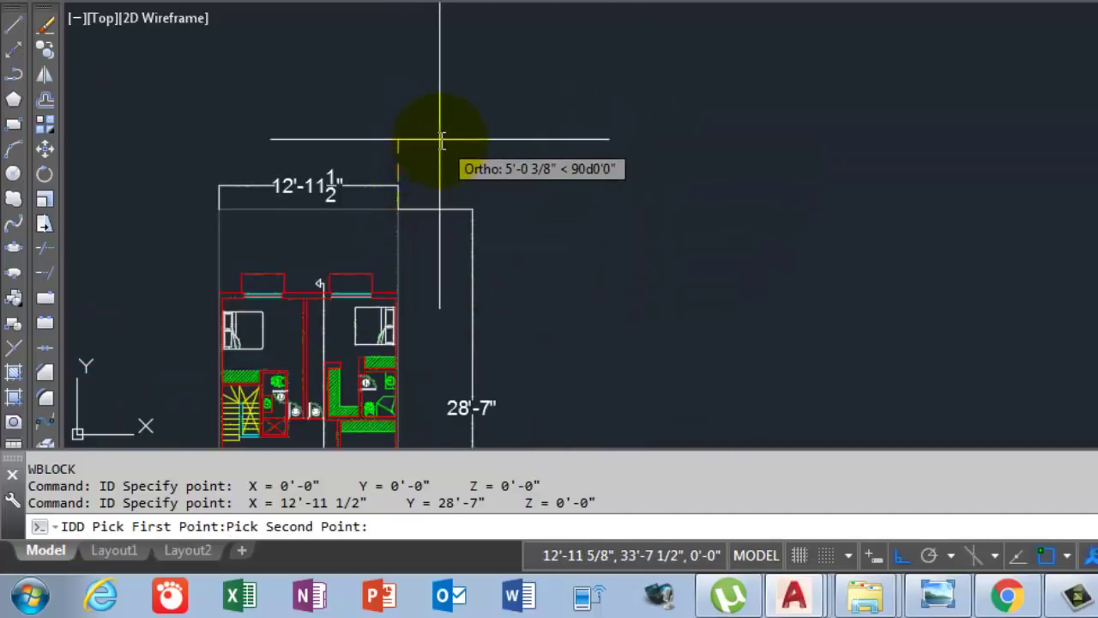
{"action": "key", "text": "F8"}
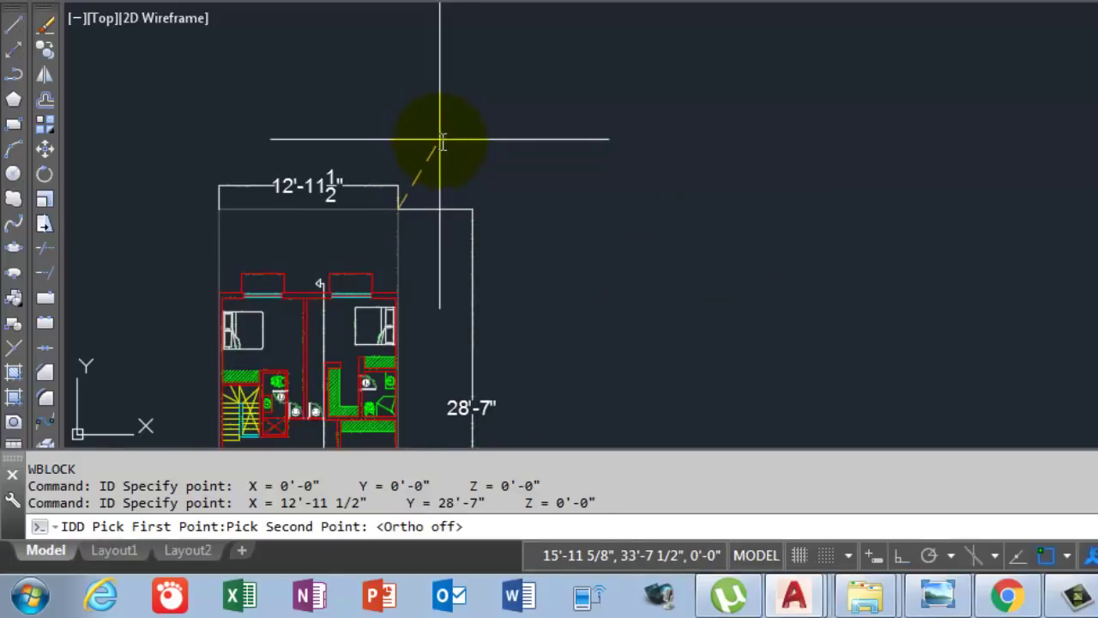
{"action": "left_click", "coordinate": [448, 170]}
{"action": "scroll", "coordinate": [464, 173], "scroll_direction": "up", "scroll_amount": 2}
{"action": "scroll", "coordinate": [461, 172], "scroll_direction": "up", "scroll_amount": 2}
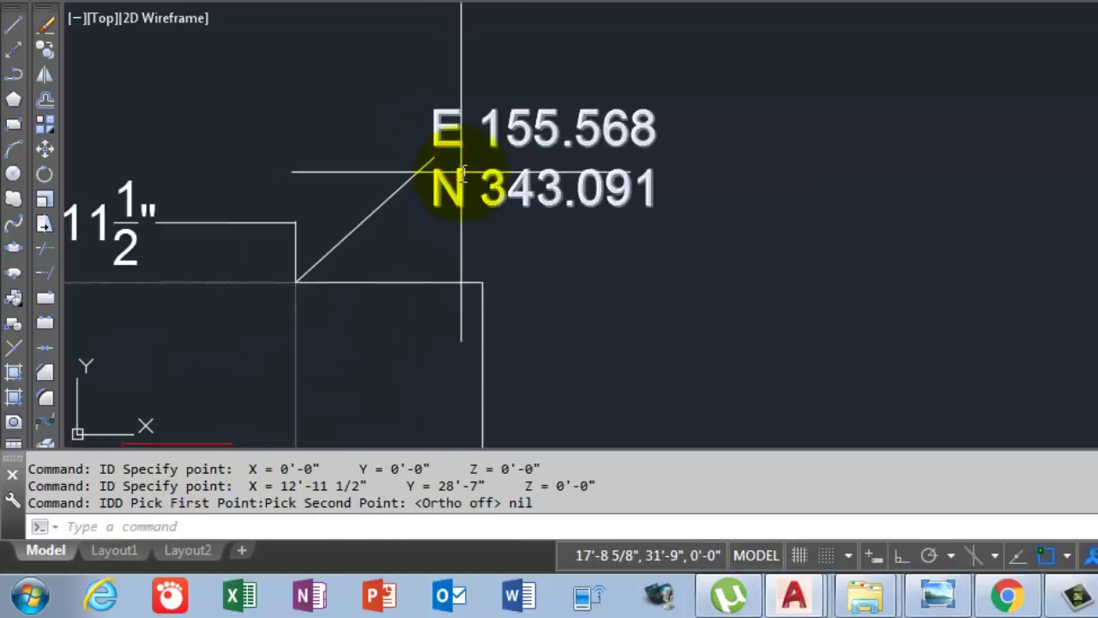
{"action": "scroll", "coordinate": [462, 172], "scroll_direction": "down", "scroll_amount": 2}
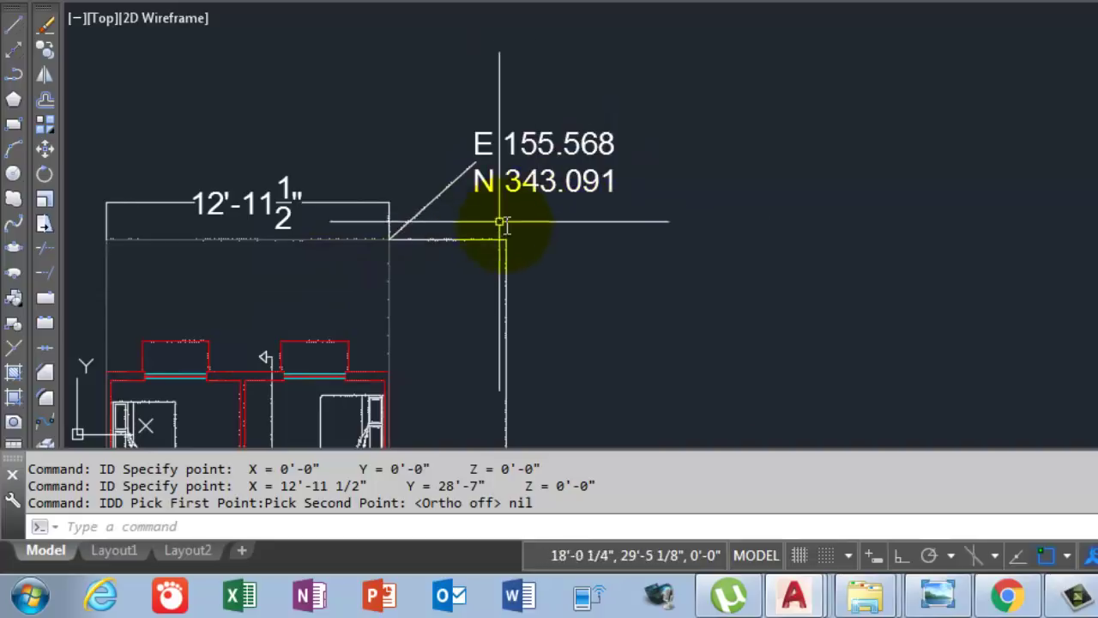
Window-select the temporary coordinate leader and delete it
{"action": "scroll", "coordinate": [496, 180], "scroll_direction": "down", "scroll_amount": 2}
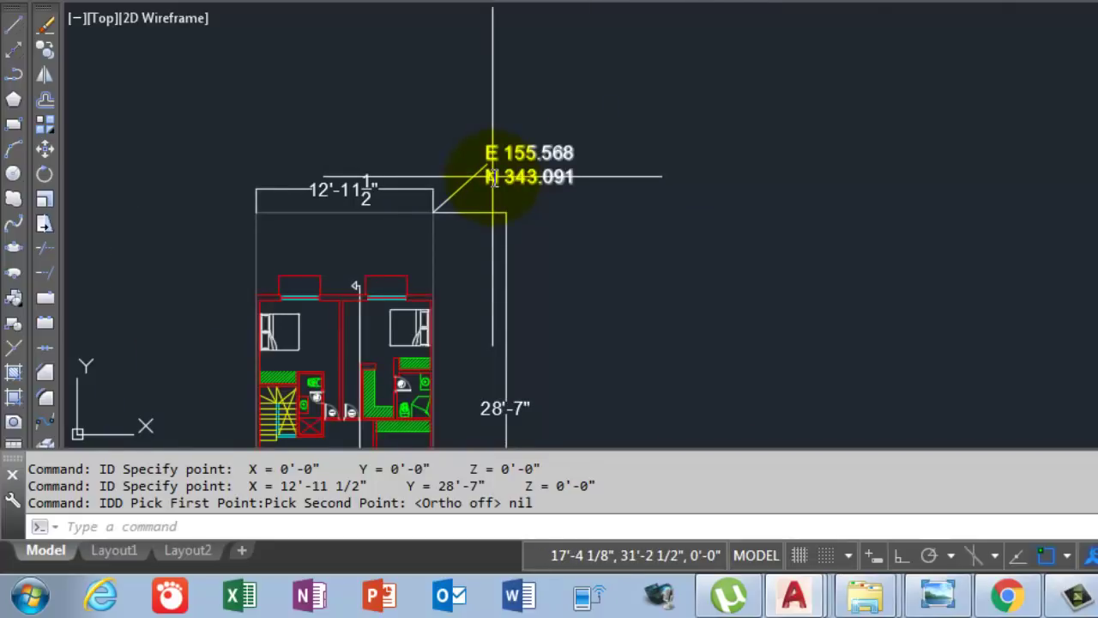
{"action": "scroll", "coordinate": [567, 192], "scroll_direction": "up", "scroll_amount": 2}
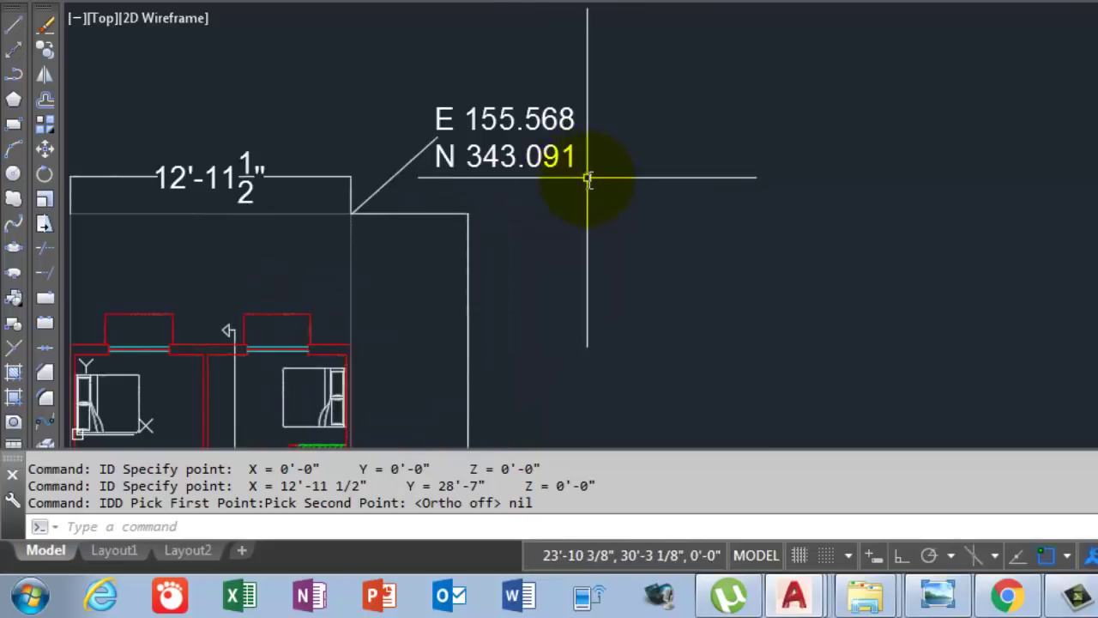
{"action": "left_click", "coordinate": [588, 178]}
{"action": "left_click", "coordinate": [389, 92]}
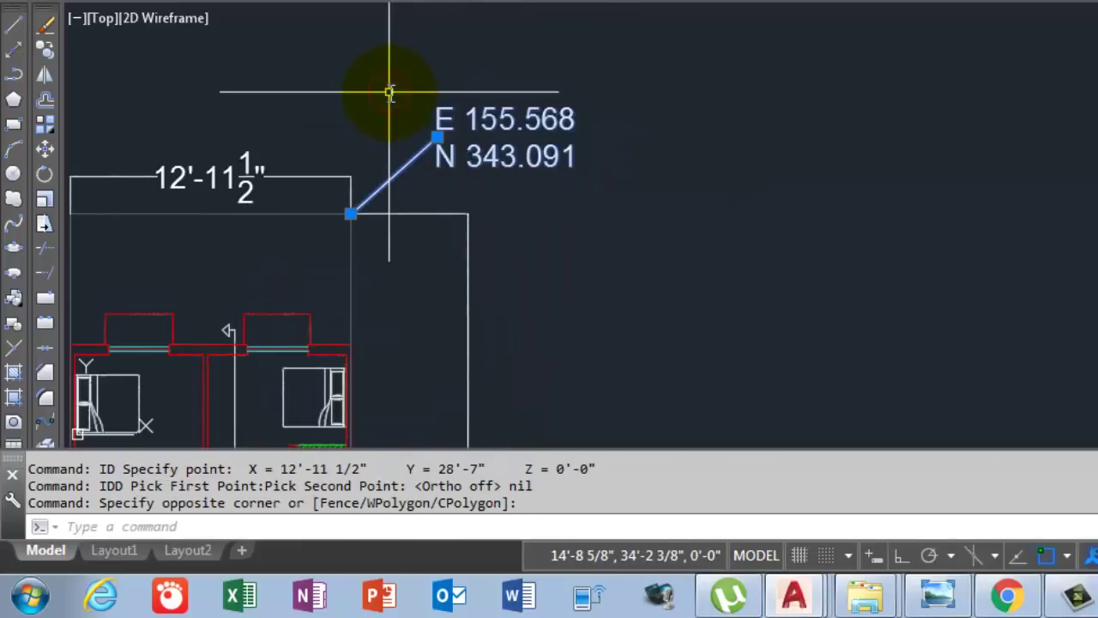
{"action": "key", "text": "Delete"}
{"action": "type", "text": "I"}
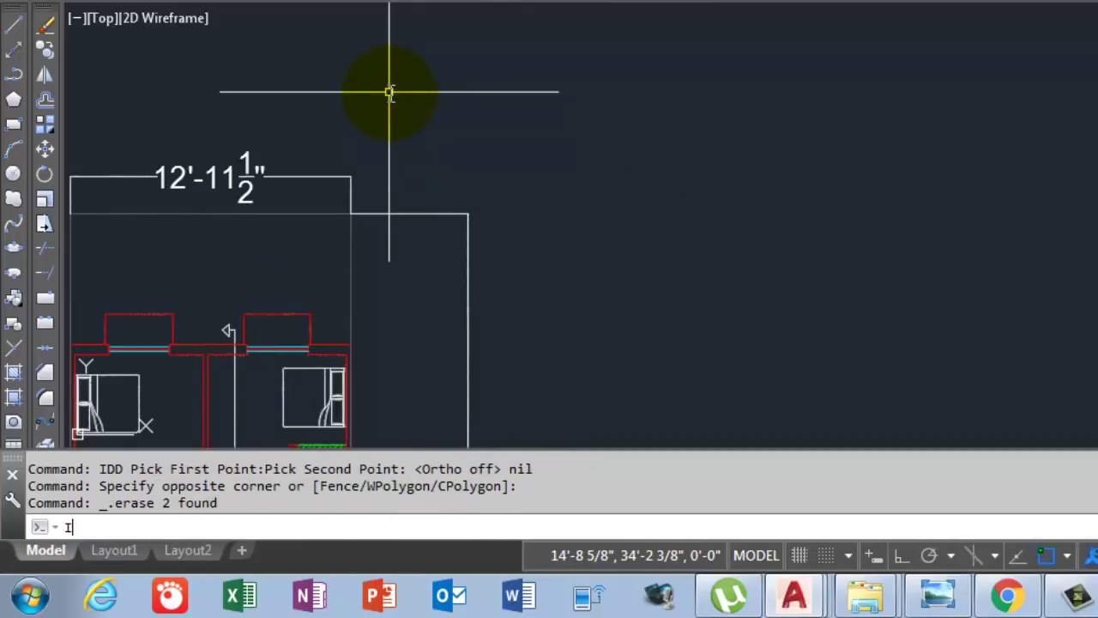
Query the outline corner, reading X 12'-11 5/8", Y 28'-7 1/8", then check the viewer's comment
{"action": "type", "text": "D"}
{"action": "key", "text": "Return"}
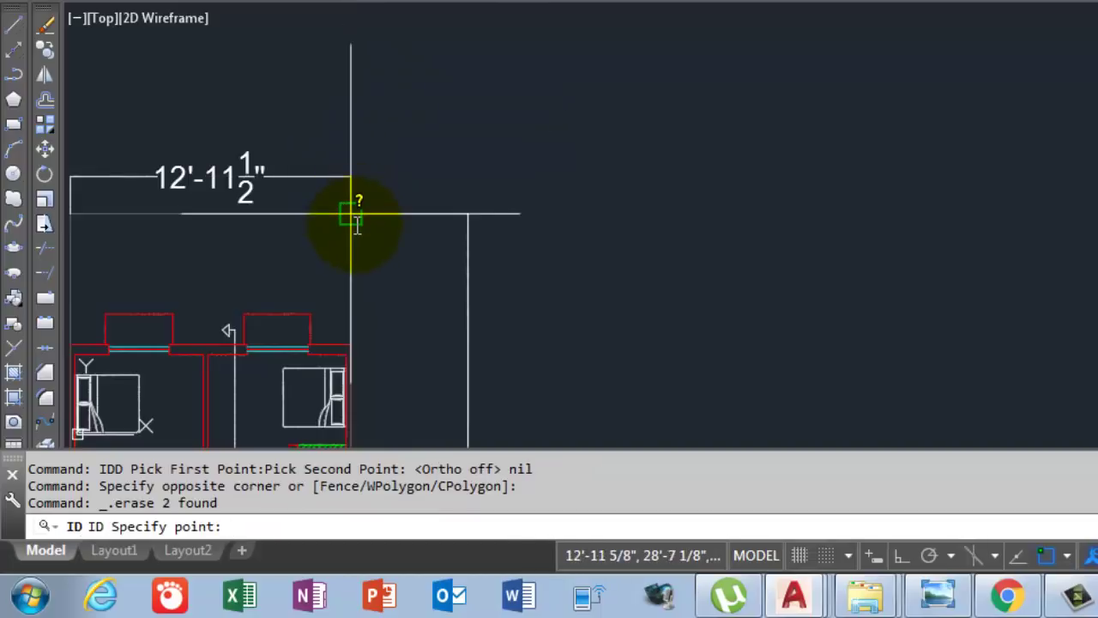
{"action": "left_click", "coordinate": [351, 213]}
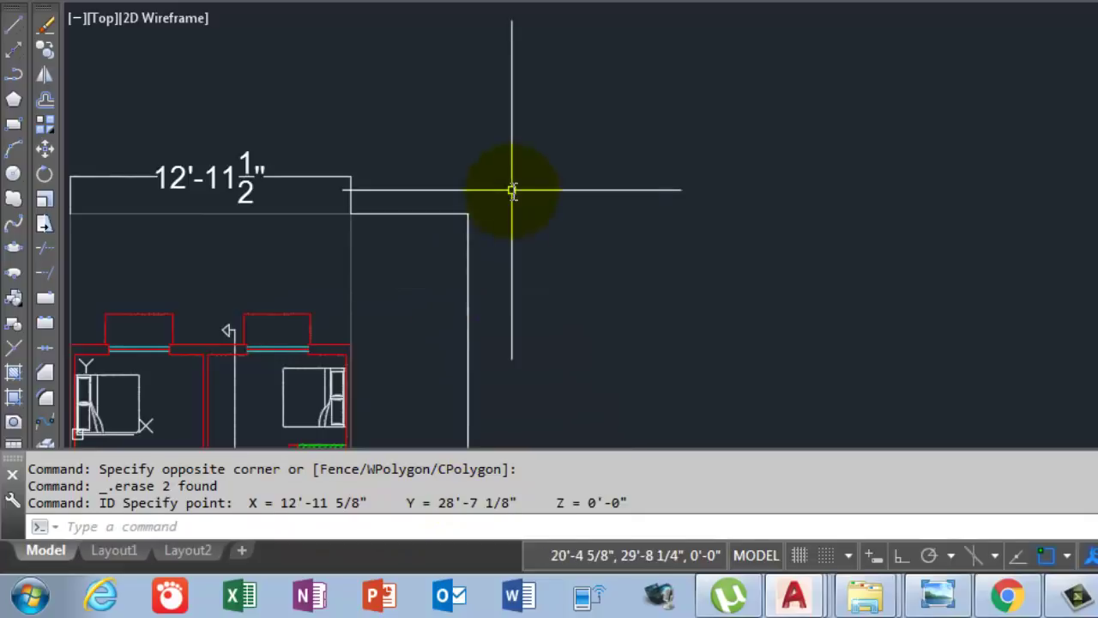
{"action": "scroll", "coordinate": [509, 186], "scroll_direction": "down", "scroll_amount": 3}
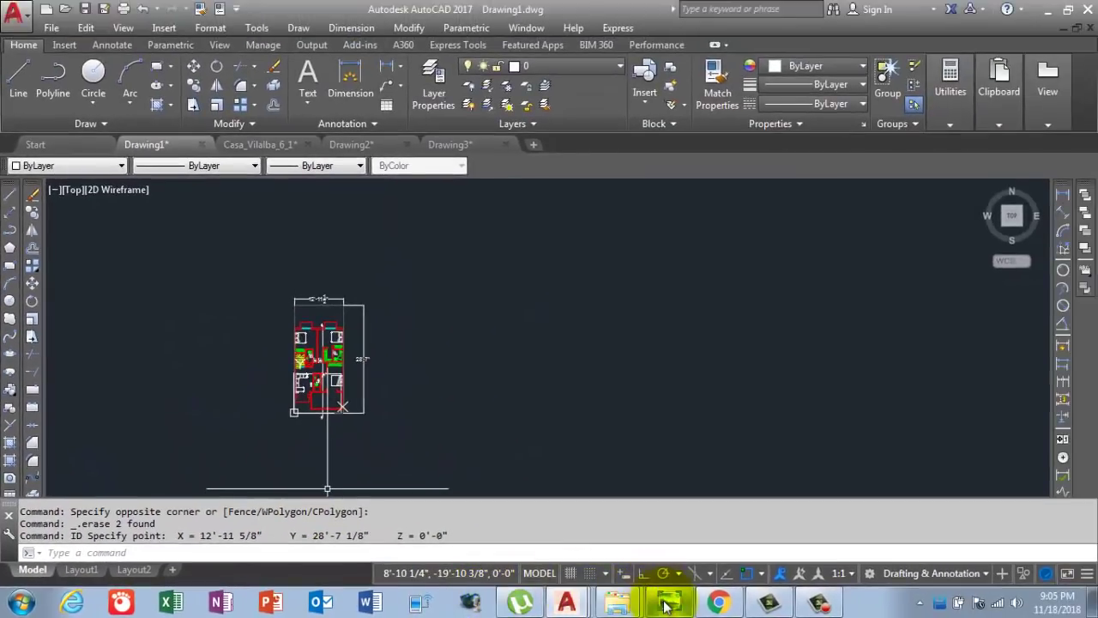
{"action": "left_click", "coordinate": [669, 600]}
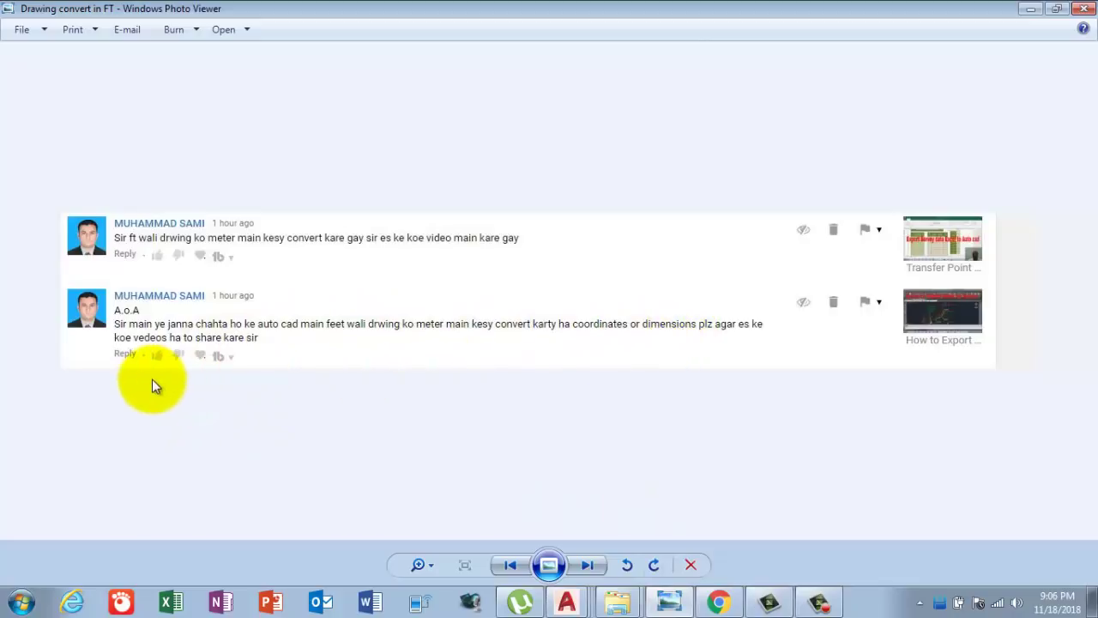
{"action": "left_click", "coordinate": [1032, 10]}
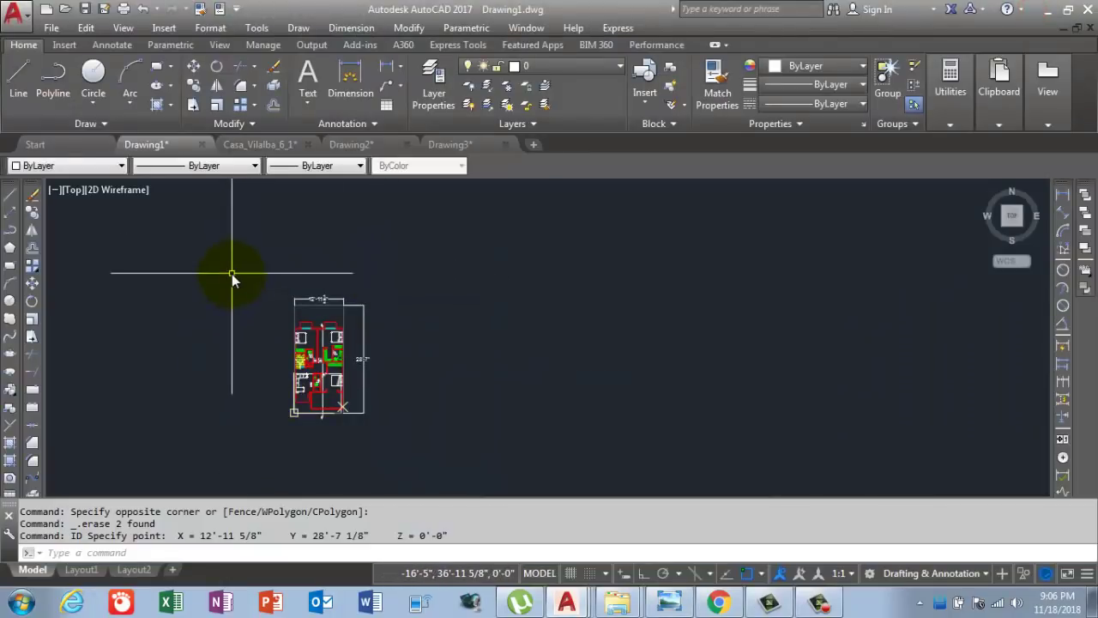
{"action": "type", "text": "W"}
Set up a WBLOCK export with base point 0,0,0 and all 192 floor-plan objects selected
{"action": "key", "text": "Return"}
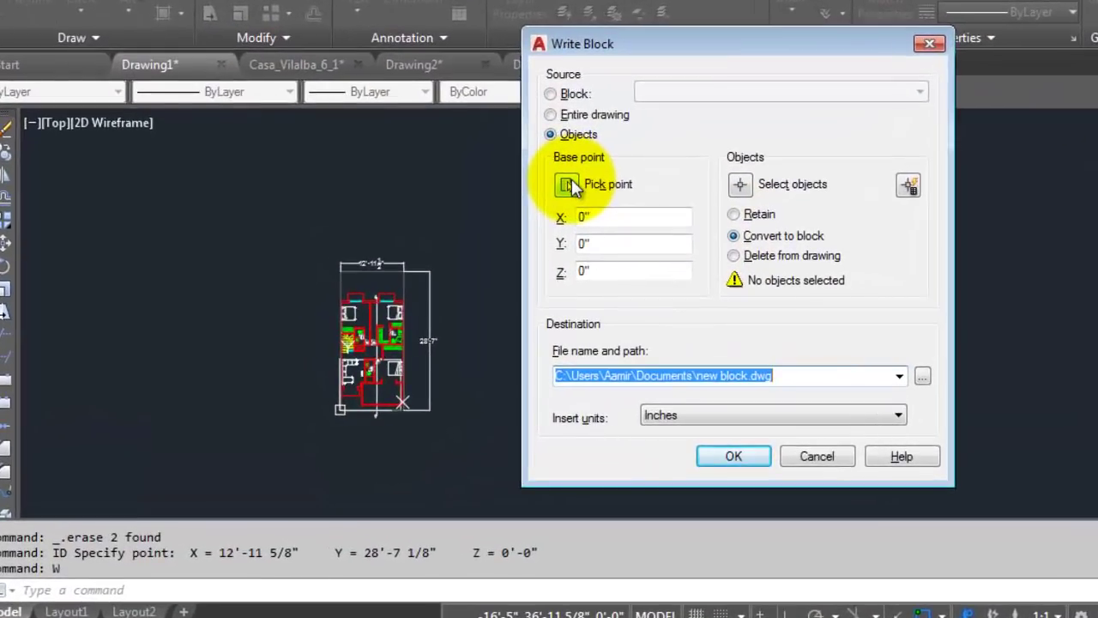
{"action": "left_click", "coordinate": [569, 186]}
{"action": "scroll", "coordinate": [321, 427], "scroll_direction": "up", "scroll_amount": 3}
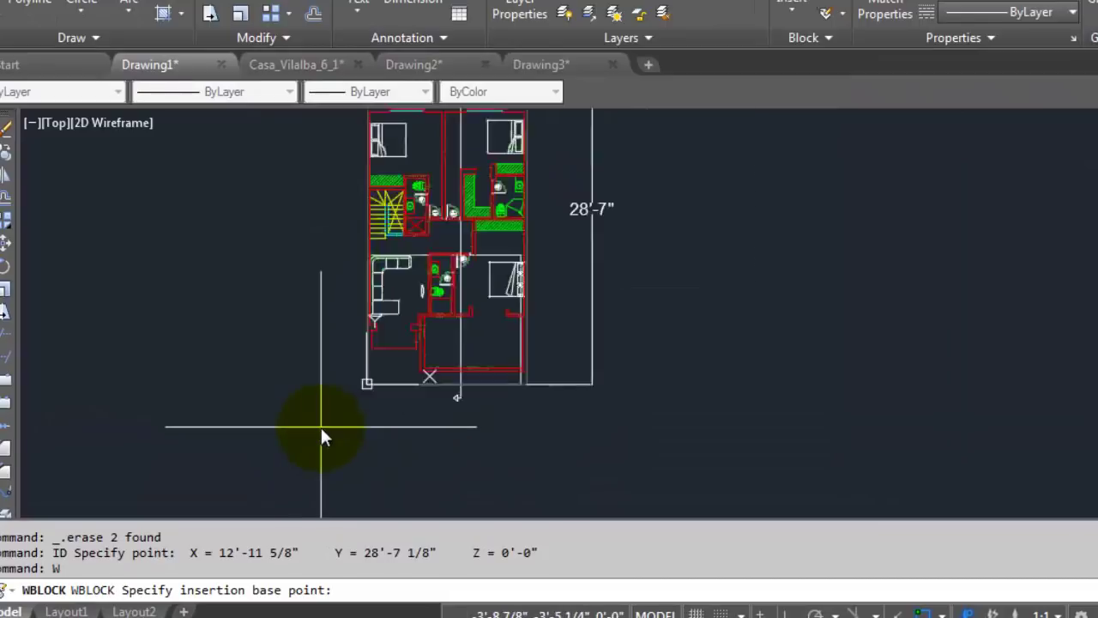
{"action": "scroll", "coordinate": [321, 427], "scroll_direction": "up", "scroll_amount": 3}
{"action": "scroll", "coordinate": [381, 393], "scroll_direction": "up", "scroll_amount": 3}
{"action": "scroll", "coordinate": [448, 306], "scroll_direction": "up", "scroll_amount": 2}
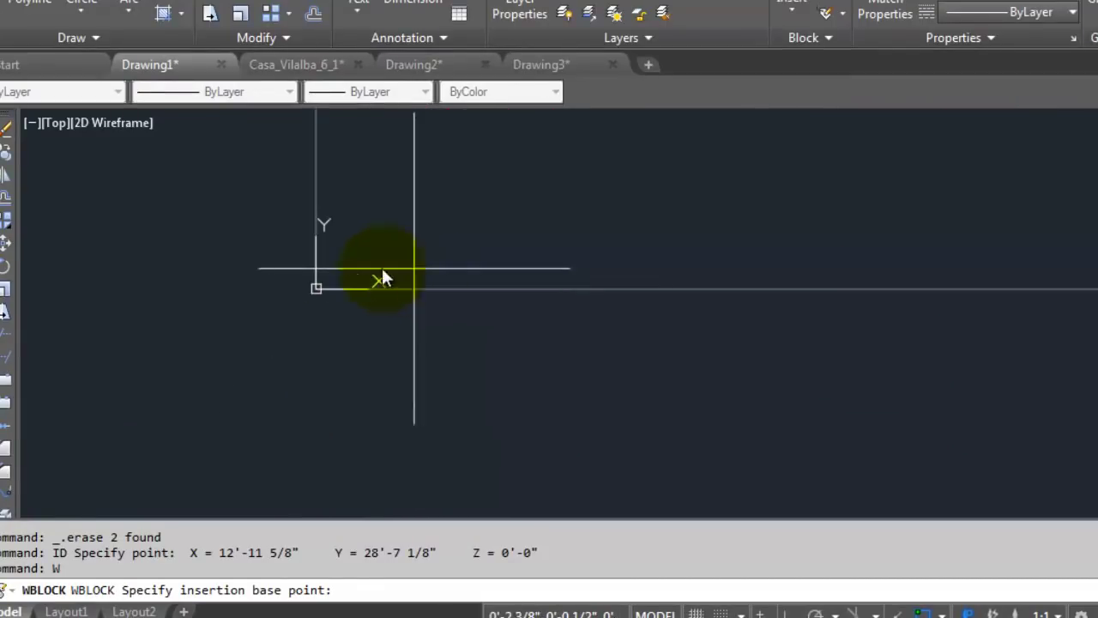
{"action": "left_click", "coordinate": [319, 290]}
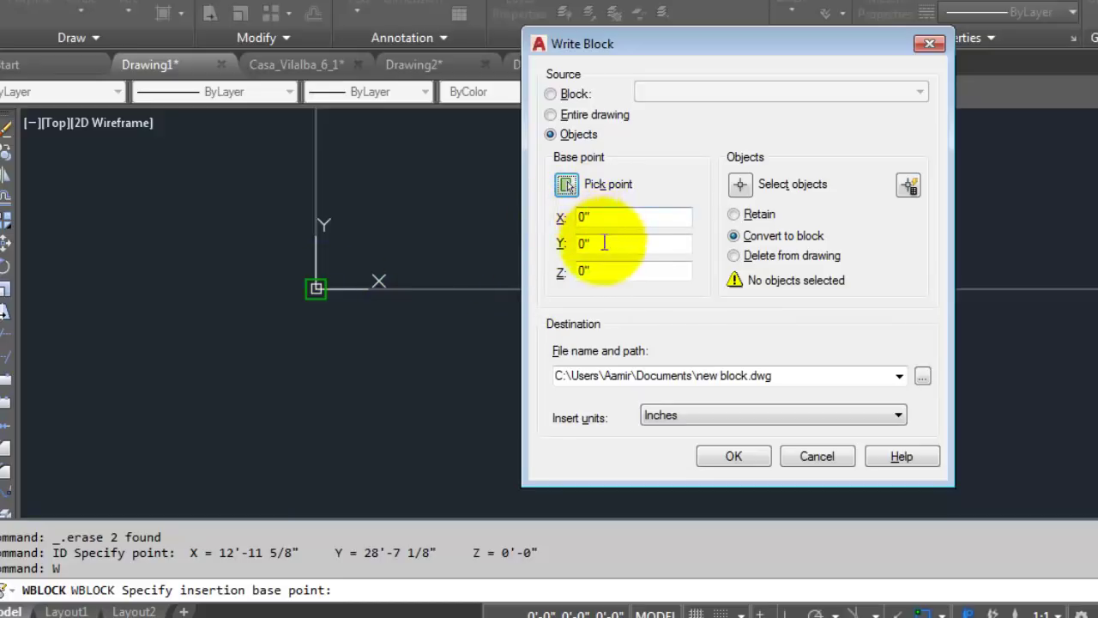
{"action": "left_click", "coordinate": [741, 185]}
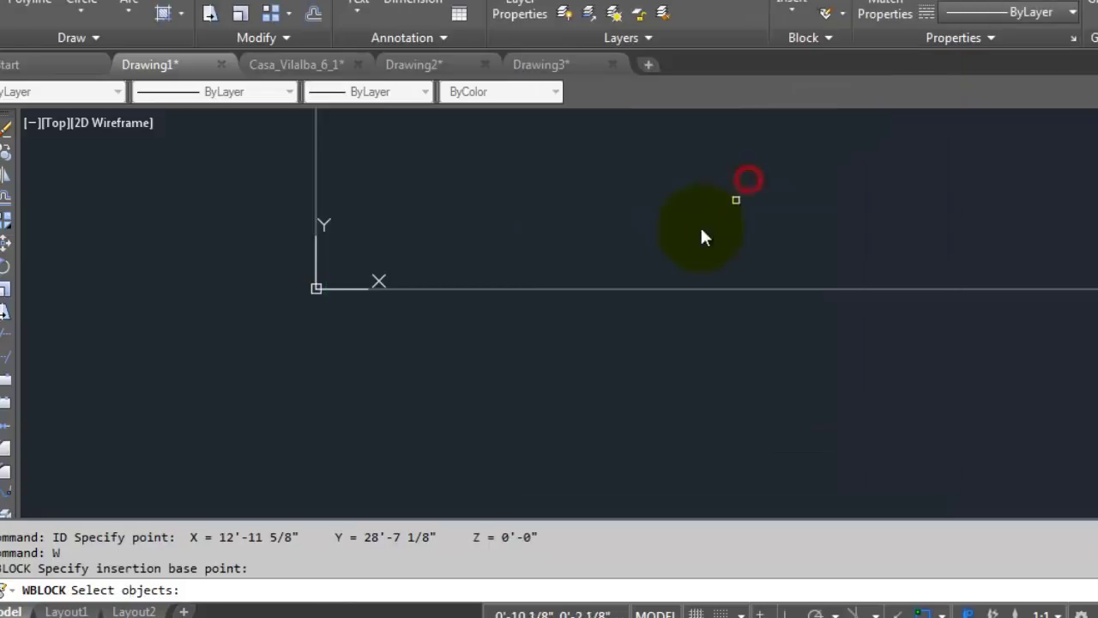
{"action": "scroll", "coordinate": [700, 225], "scroll_direction": "down", "scroll_amount": 2}
{"action": "scroll", "coordinate": [592, 283], "scroll_direction": "down", "scroll_amount": 2}
{"action": "scroll", "coordinate": [581, 303], "scroll_direction": "down", "scroll_amount": 2}
{"action": "left_click", "coordinate": [549, 190]}
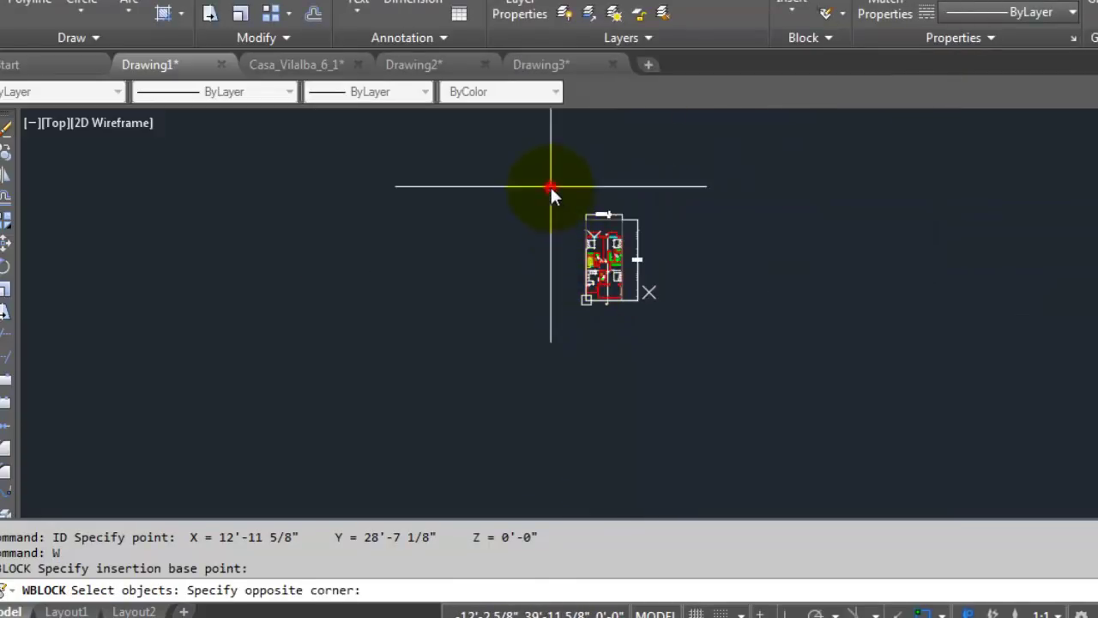
{"action": "left_click", "coordinate": [710, 360]}
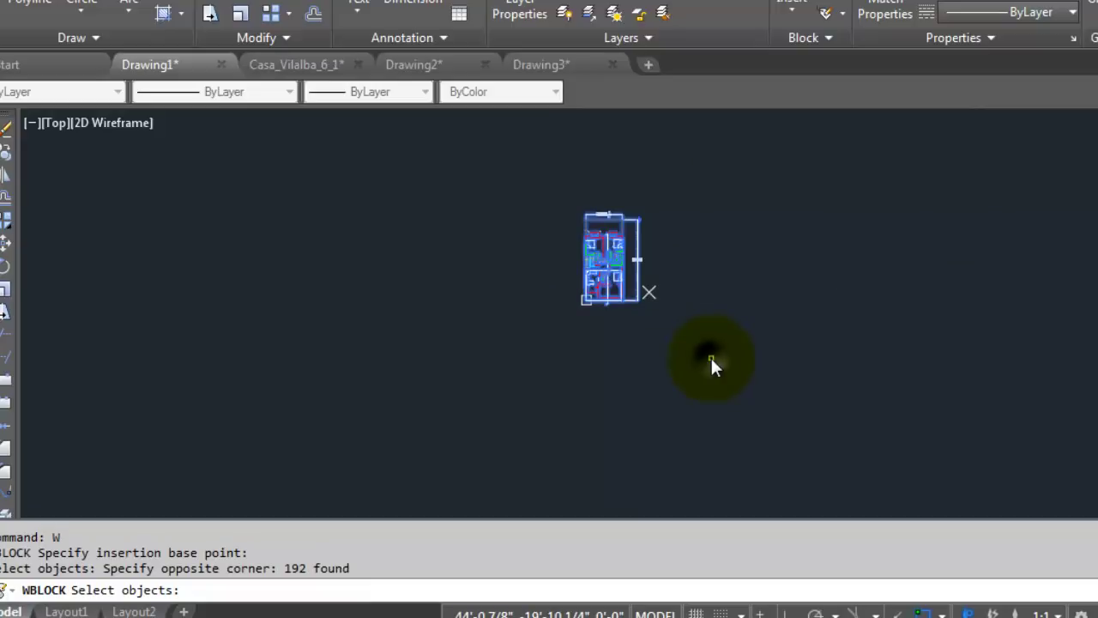
{"action": "key", "text": "Return"}
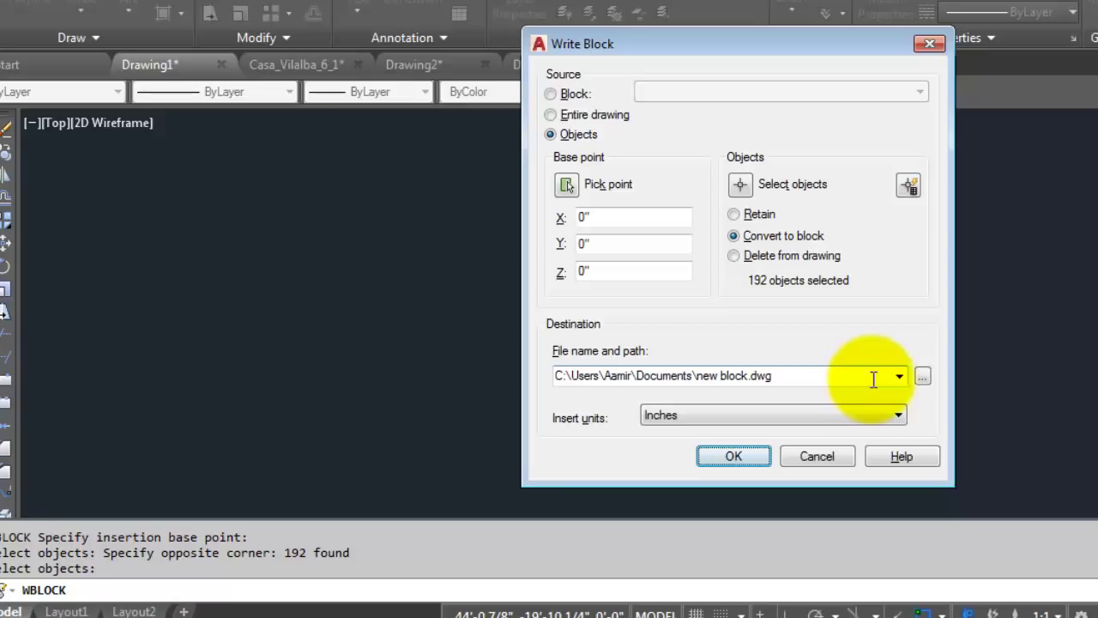
Save the export as QUESTION.dwg in Documents and create the file
{"action": "left_click", "coordinate": [922, 377]}
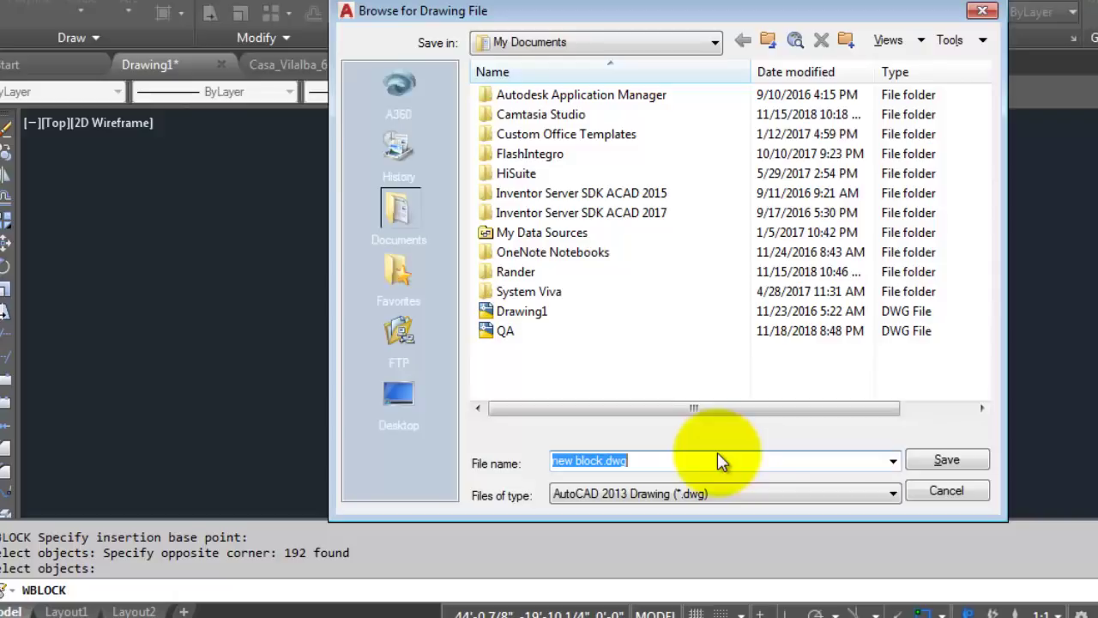
{"action": "type", "text": "TES"}
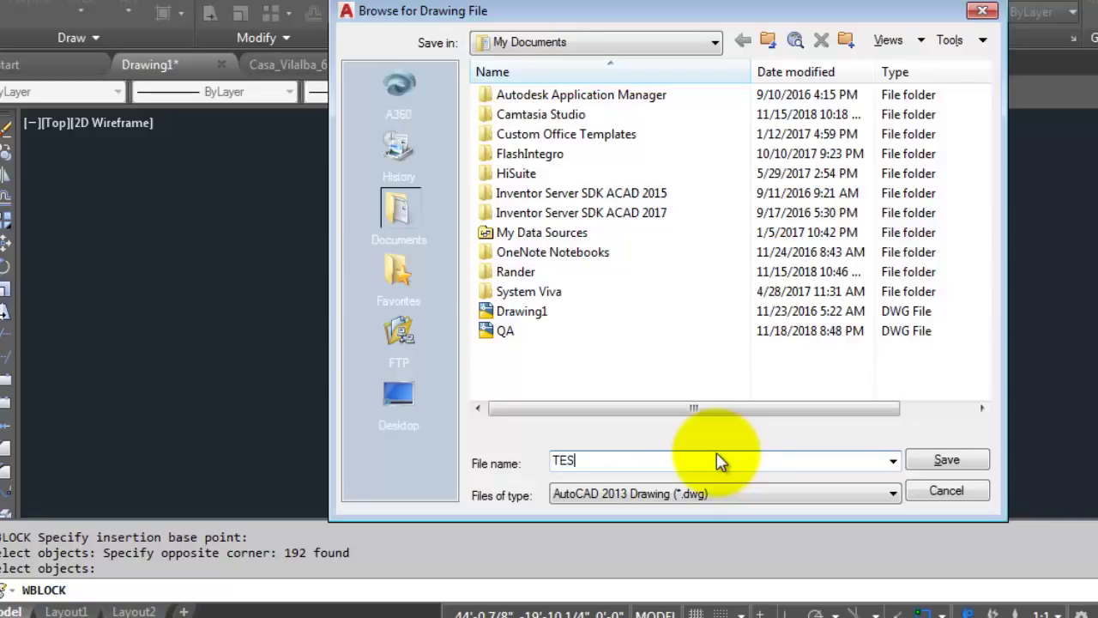
{"action": "key", "text": "BackSpace"}
{"action": "key", "text": "BackSpace"}
{"action": "key", "text": "BackSpace"}
{"action": "type", "text": "qUESTIO"}
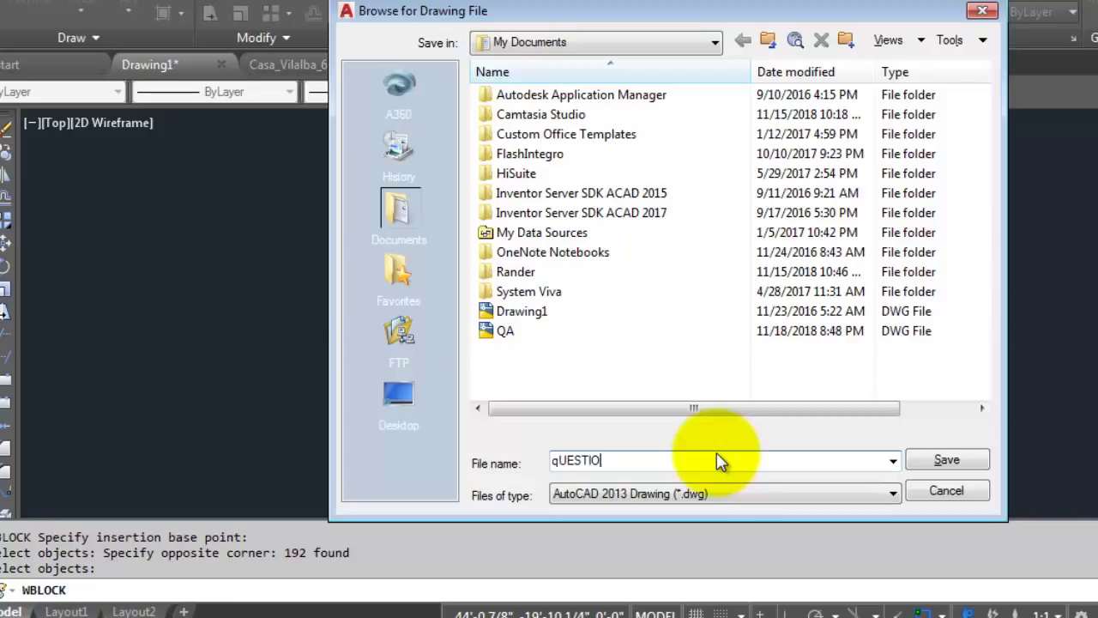
{"action": "type", "text": "N"}
{"action": "key", "text": "Left"}
{"action": "key", "text": "Left"}
{"action": "key", "text": "Left"}
{"action": "key", "text": "Left"}
{"action": "key", "text": "Delete"}
{"action": "type", "text": "Q"}
{"action": "left_click", "coordinate": [953, 458]}
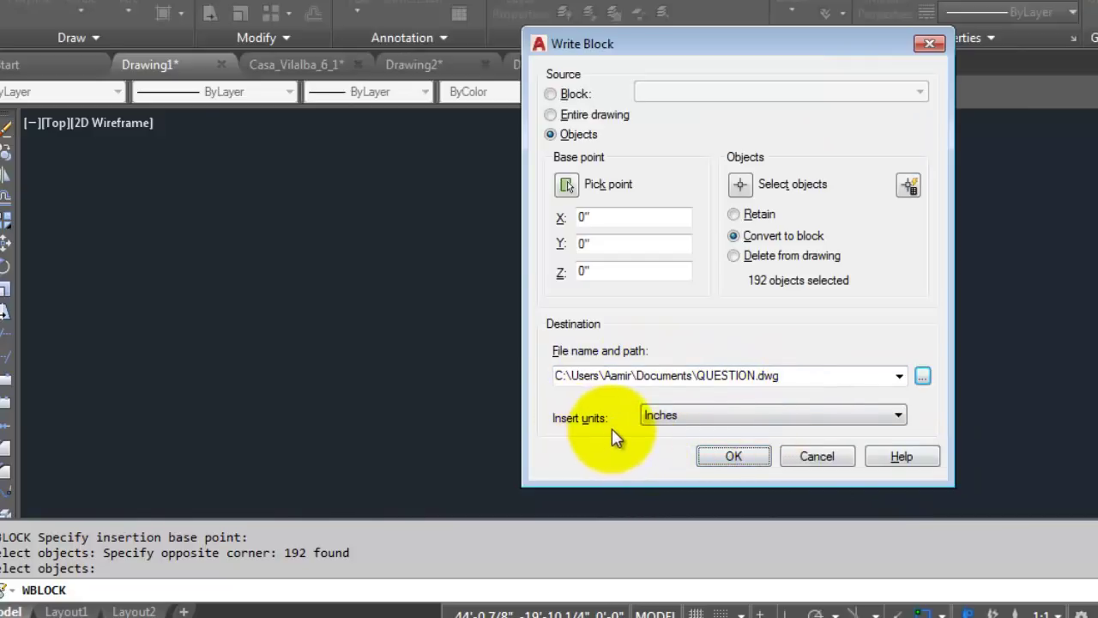
{"action": "left_click", "coordinate": [733, 456]}
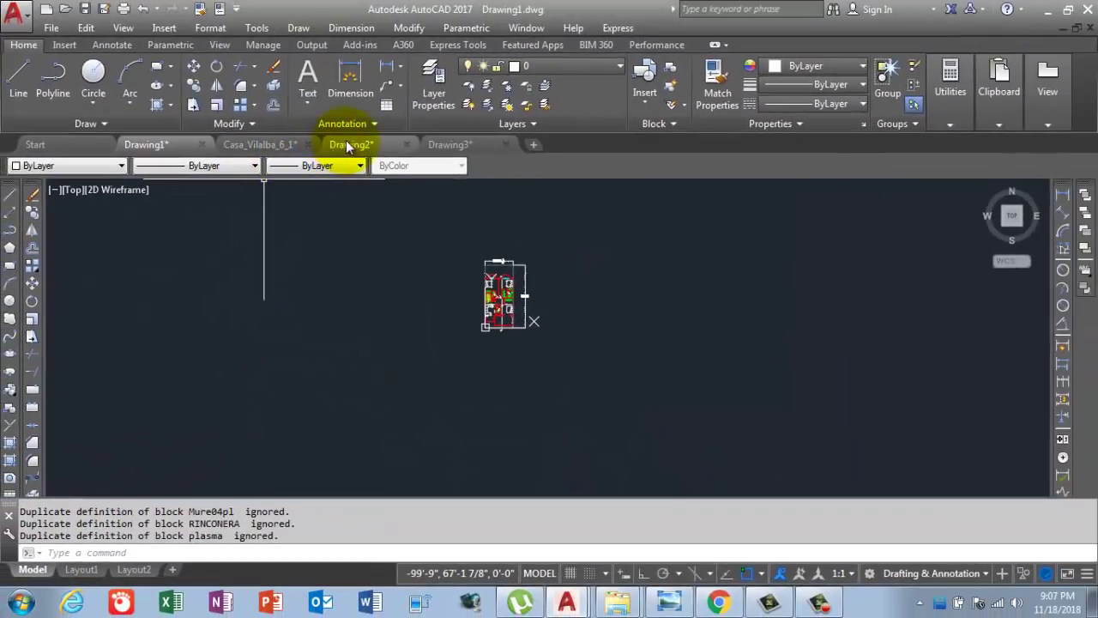
Window-select the floor plan in Drawing2 and delete it
{"action": "left_click", "coordinate": [347, 143]}
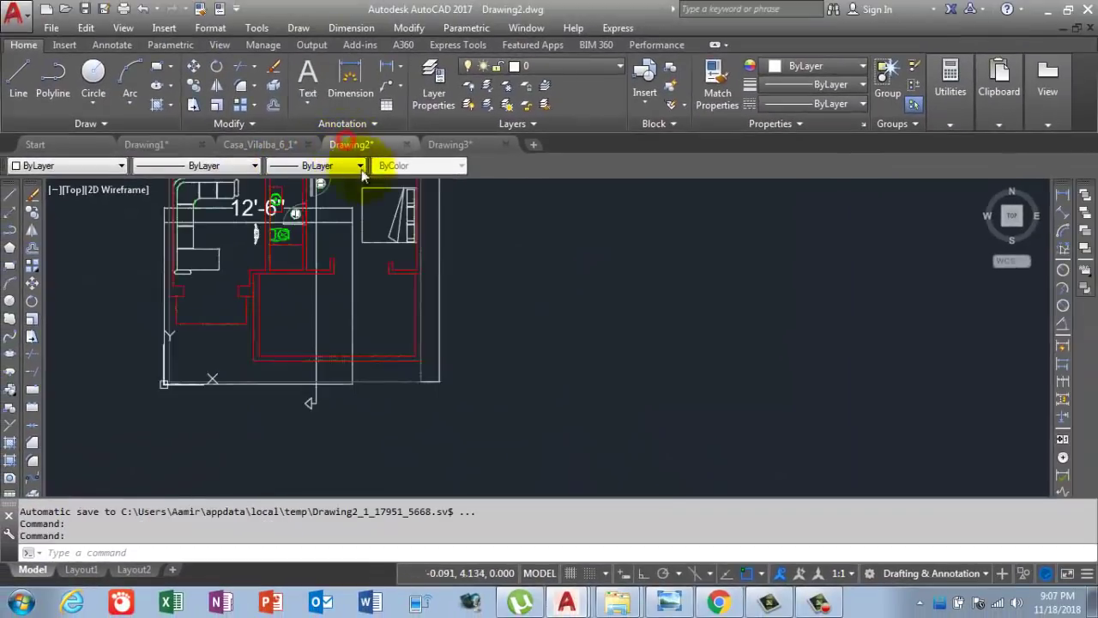
{"action": "scroll", "coordinate": [343, 386], "scroll_direction": "down", "scroll_amount": 6}
{"action": "left_click", "coordinate": [276, 300]}
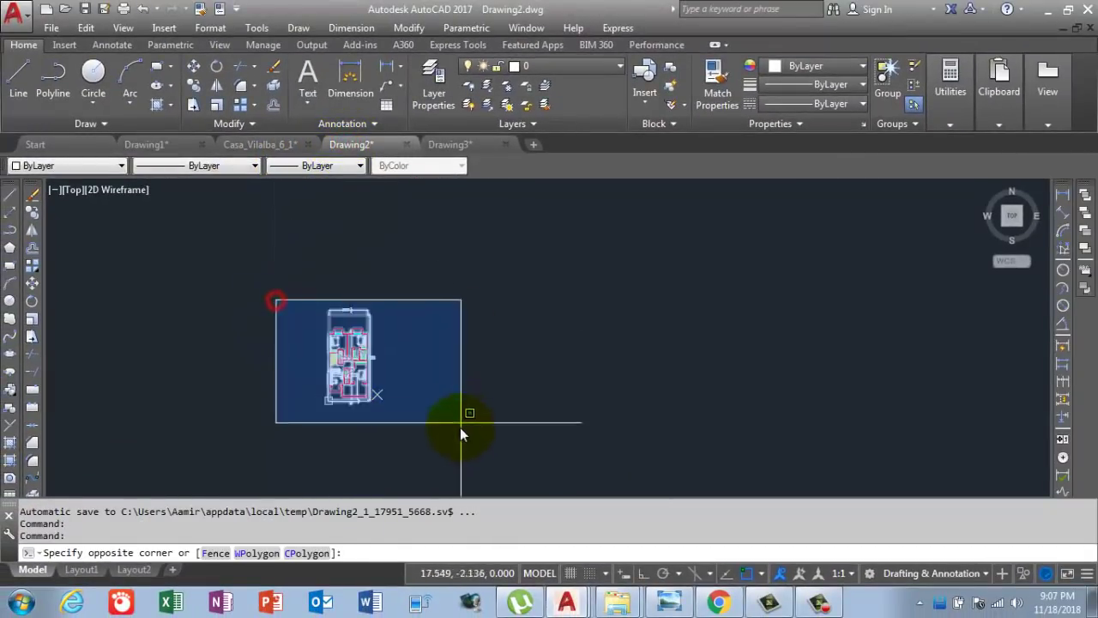
{"action": "left_click", "coordinate": [461, 423]}
{"action": "key", "text": "Delete"}
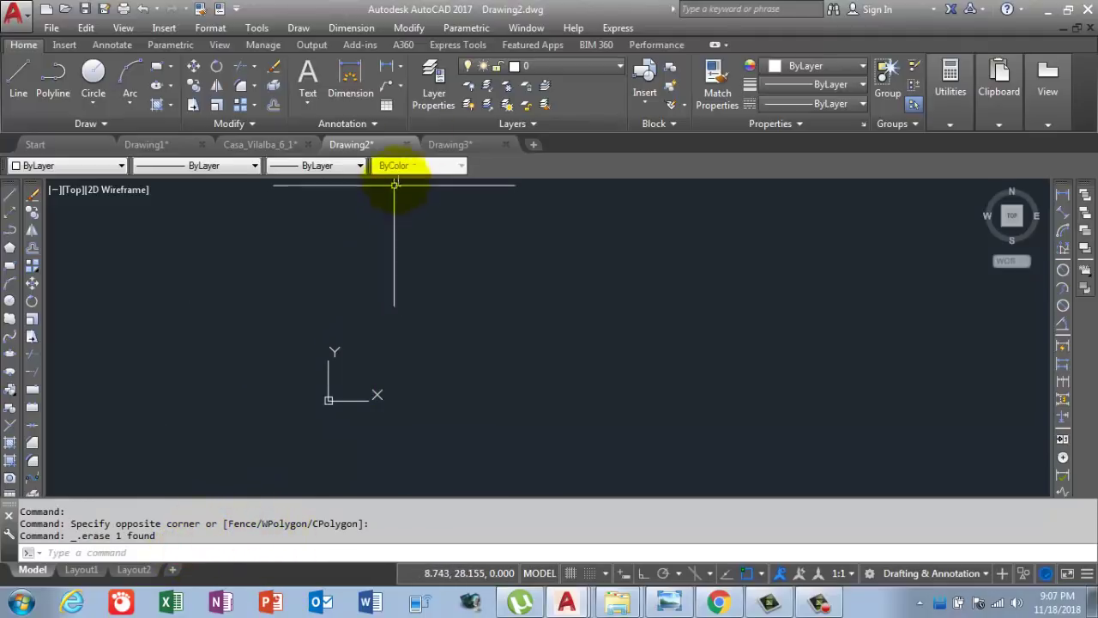
In Drawing3, turn off the grid and open the Drawing Units dialog
{"action": "left_click", "coordinate": [477, 146]}
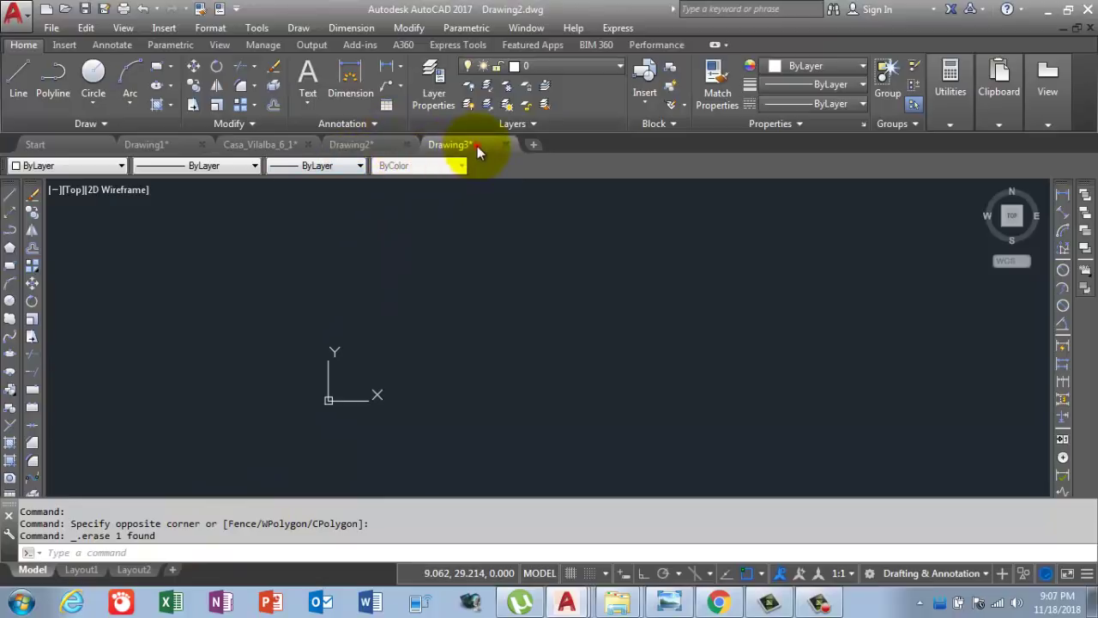
{"action": "left_click", "coordinate": [570, 573]}
{"action": "type", "text": "UN"}
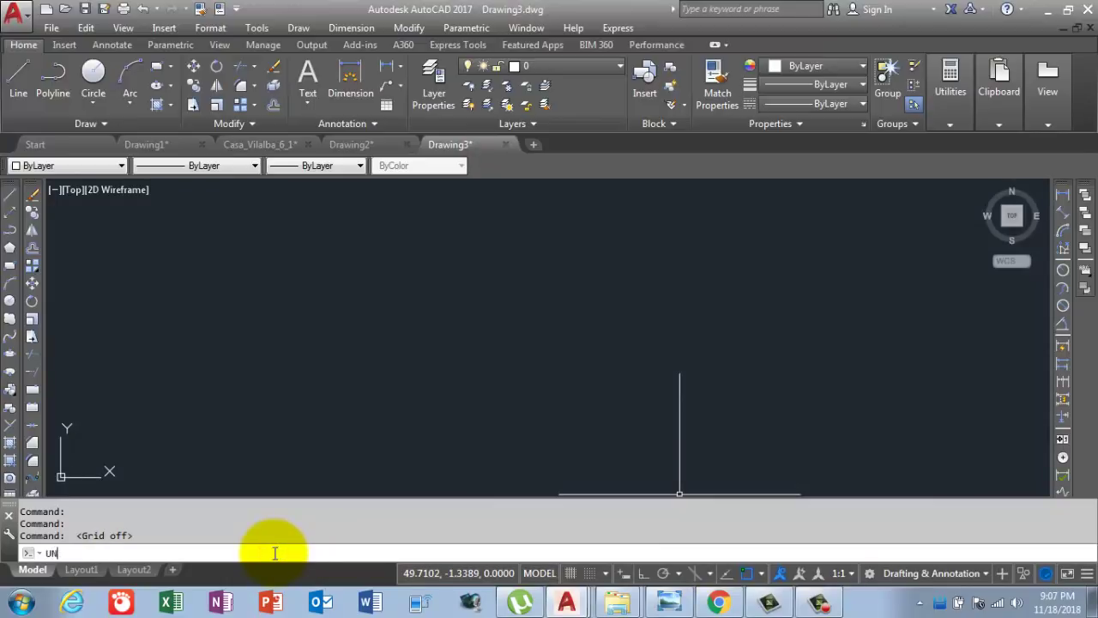
{"action": "key", "text": "Return"}
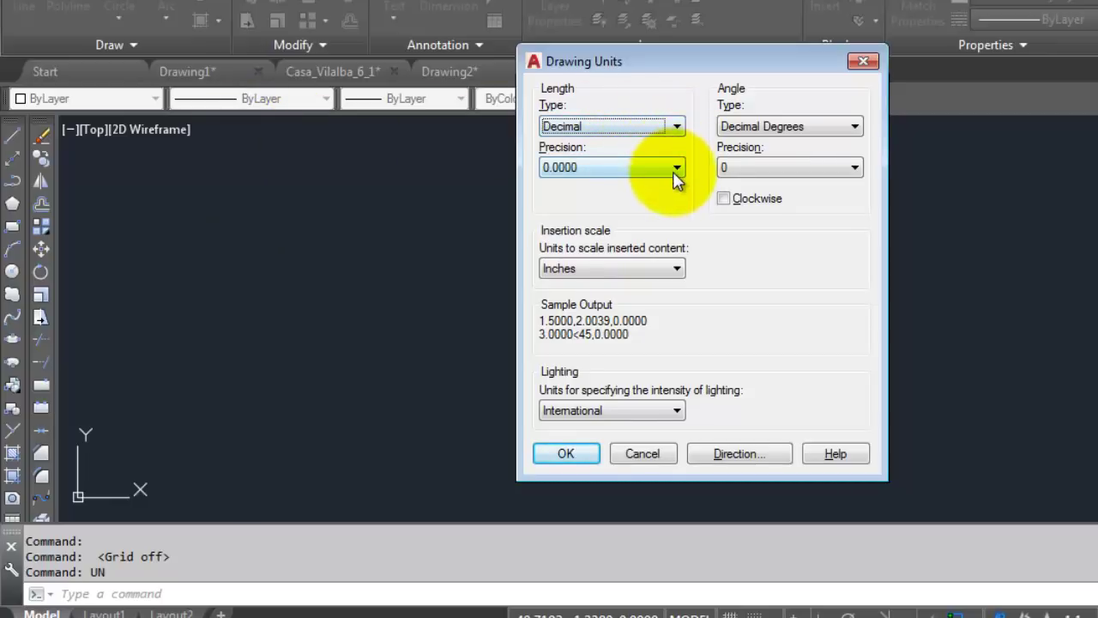
Choose Deg/Min/Sec angles at 0d00'00", 0.000 length precision and Meters insertion scale, then apply
{"action": "left_click", "coordinate": [809, 126]}
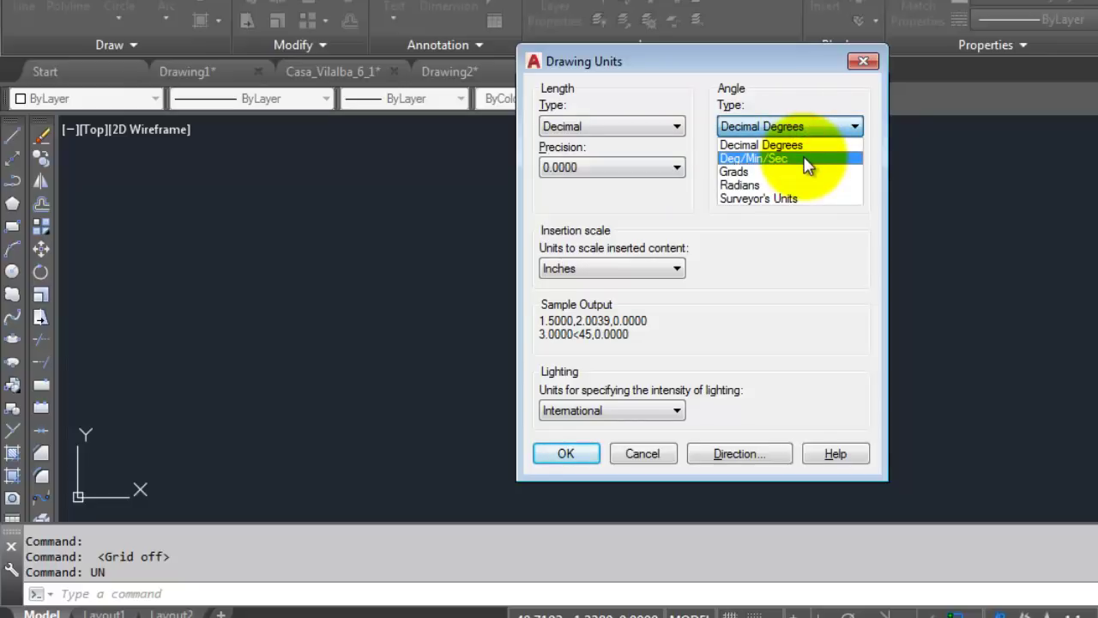
{"action": "left_click", "coordinate": [807, 159]}
{"action": "left_click", "coordinate": [805, 167]}
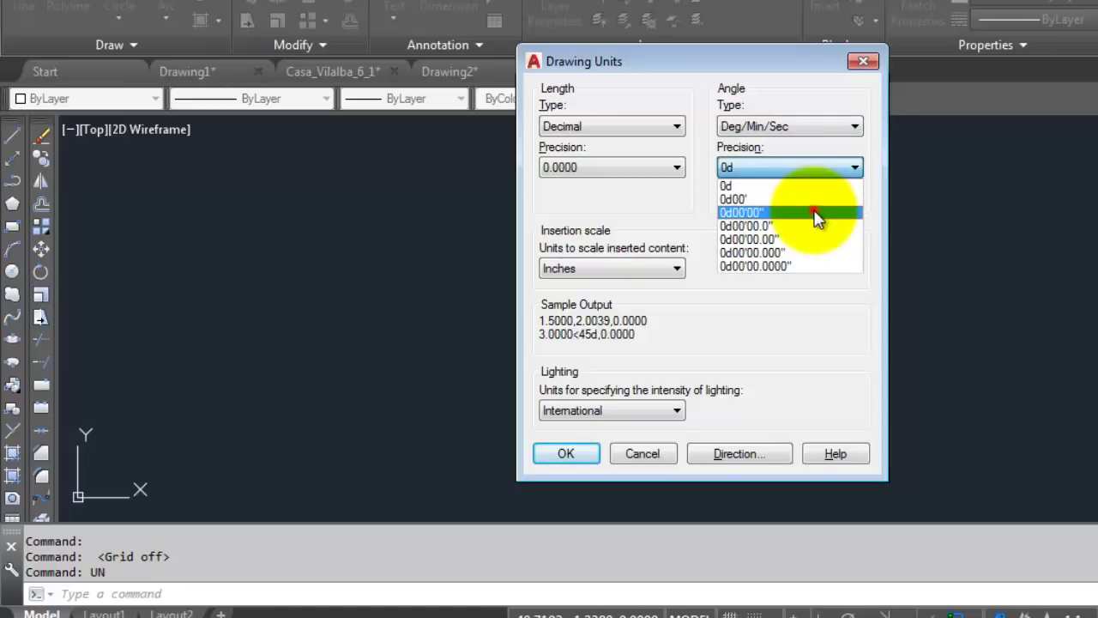
{"action": "left_click", "coordinate": [814, 211]}
{"action": "left_click", "coordinate": [631, 170]}
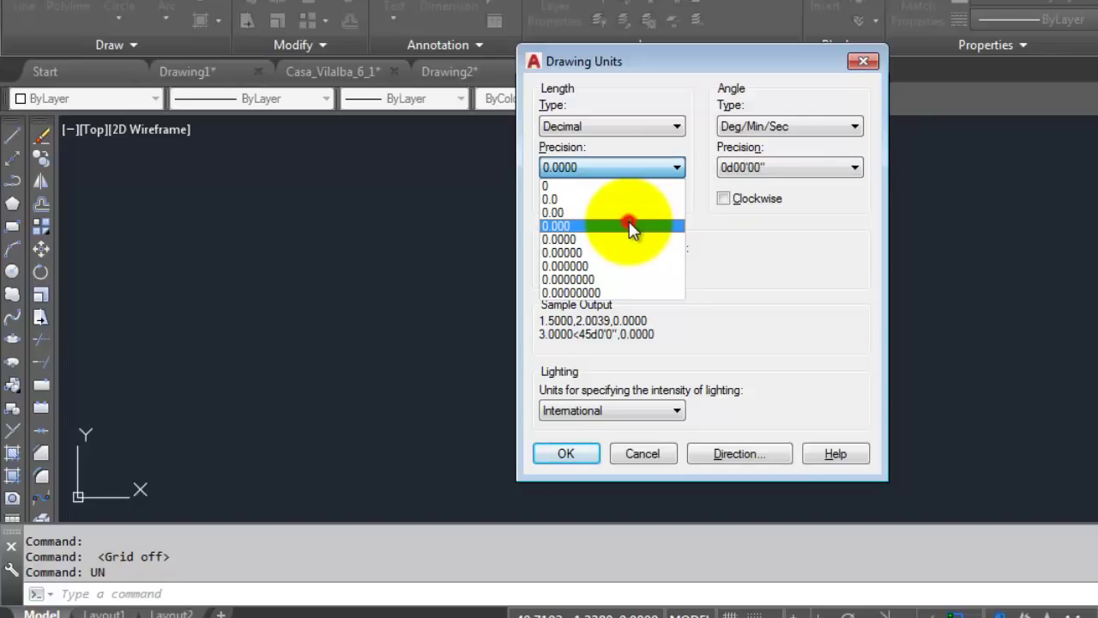
{"action": "left_click", "coordinate": [631, 225]}
{"action": "left_click", "coordinate": [642, 262]}
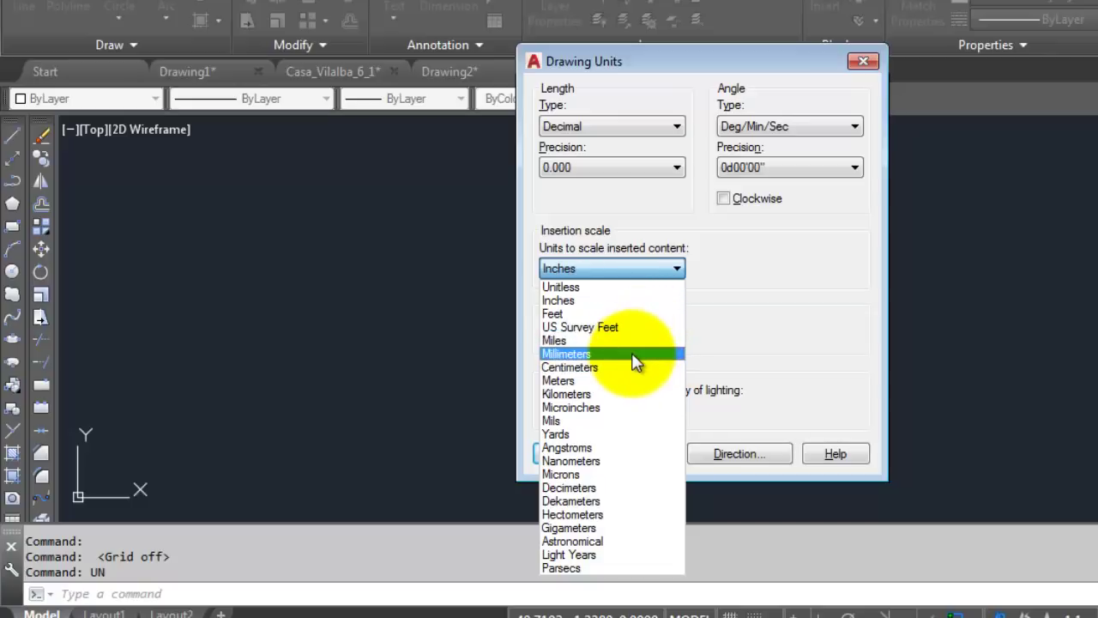
{"action": "left_click", "coordinate": [626, 380]}
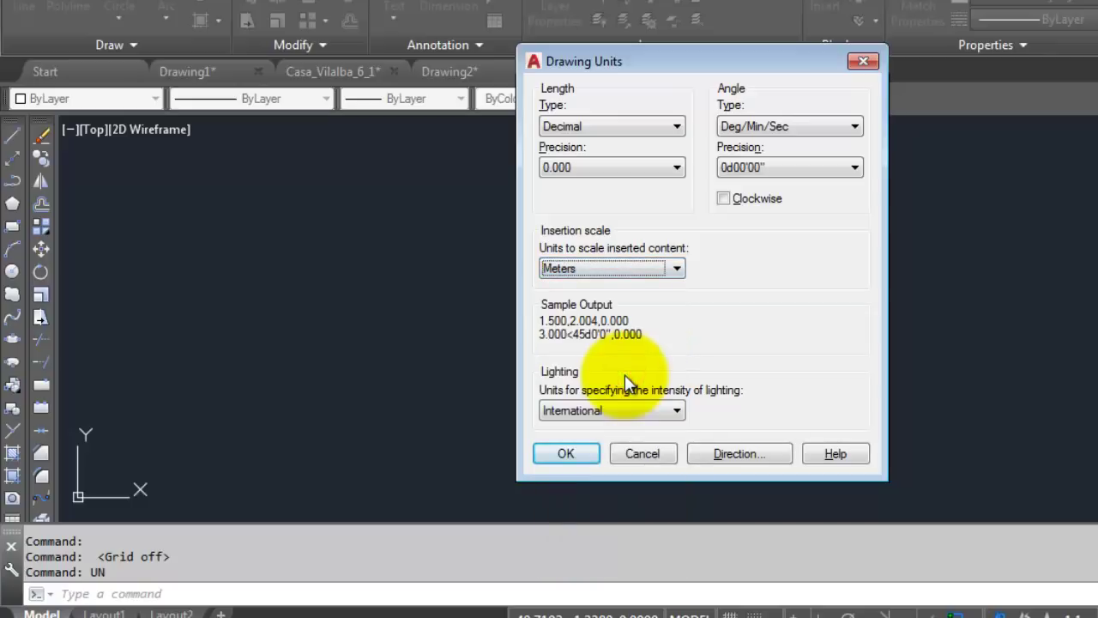
{"action": "left_click", "coordinate": [575, 447]}
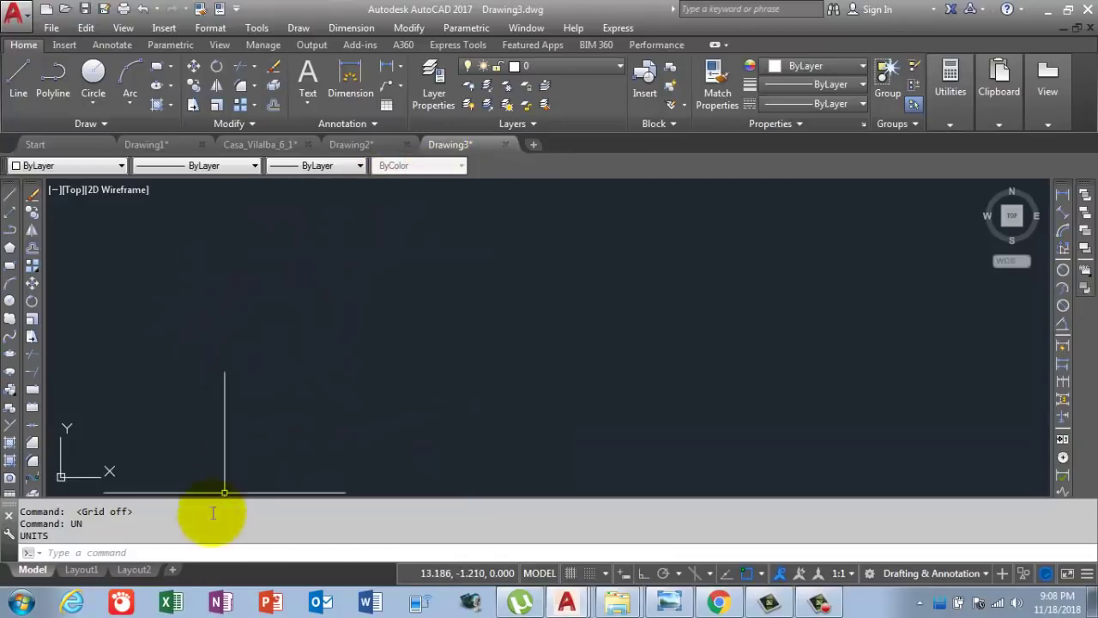
Run INSERT, browse to and open QUESTION.dwg, and accept the insertion settings
{"action": "left_click", "coordinate": [204, 558]}
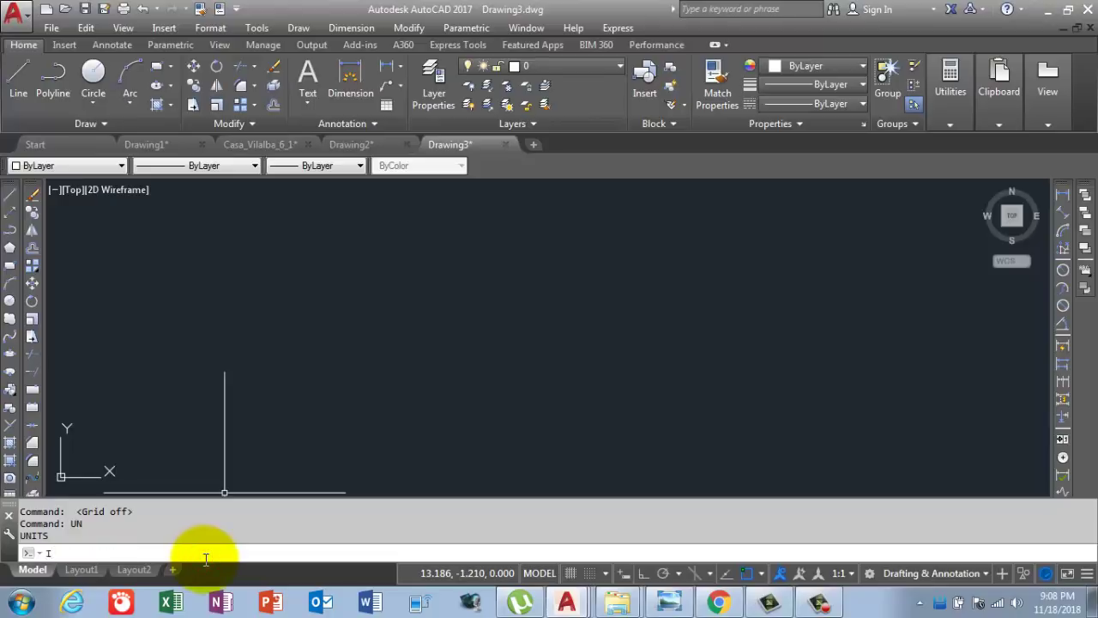
{"action": "key", "text": "Return"}
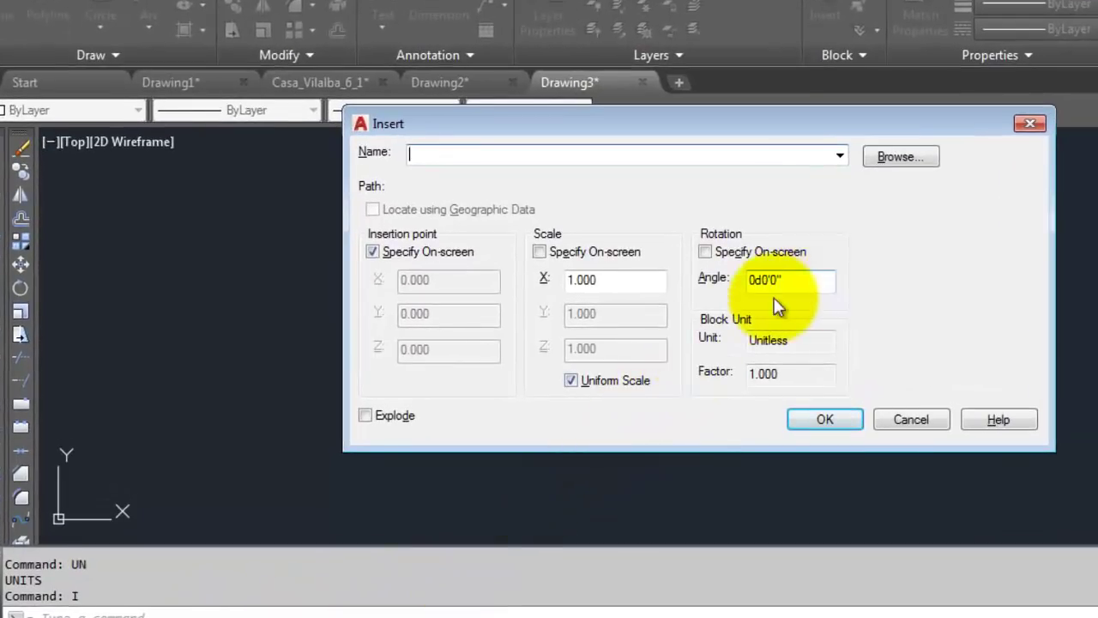
{"action": "left_click", "coordinate": [907, 164]}
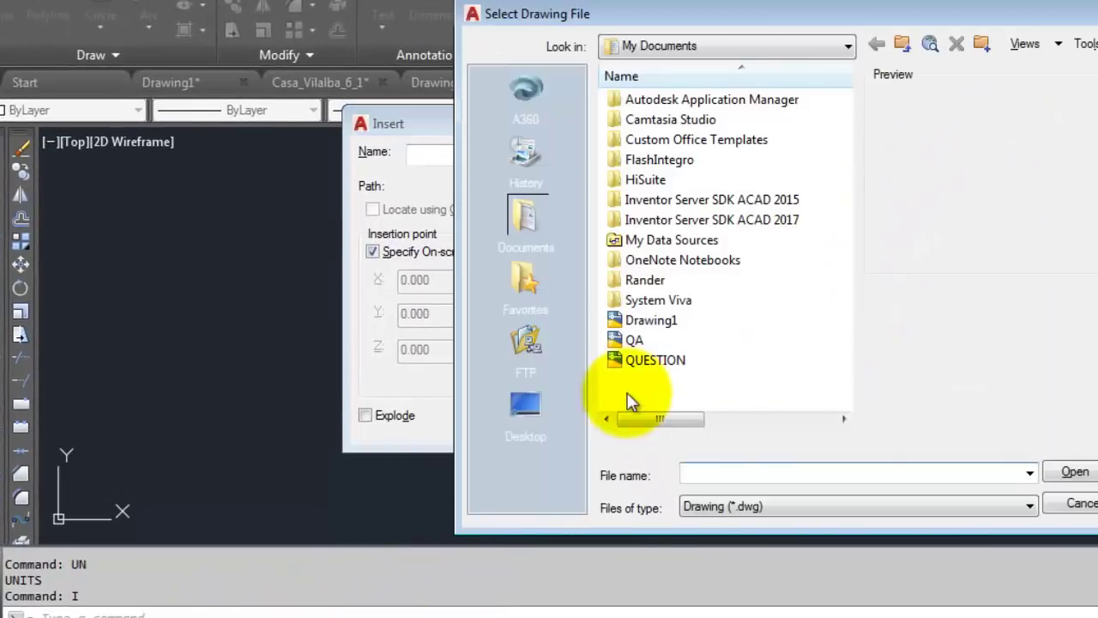
{"action": "left_click", "coordinate": [643, 361]}
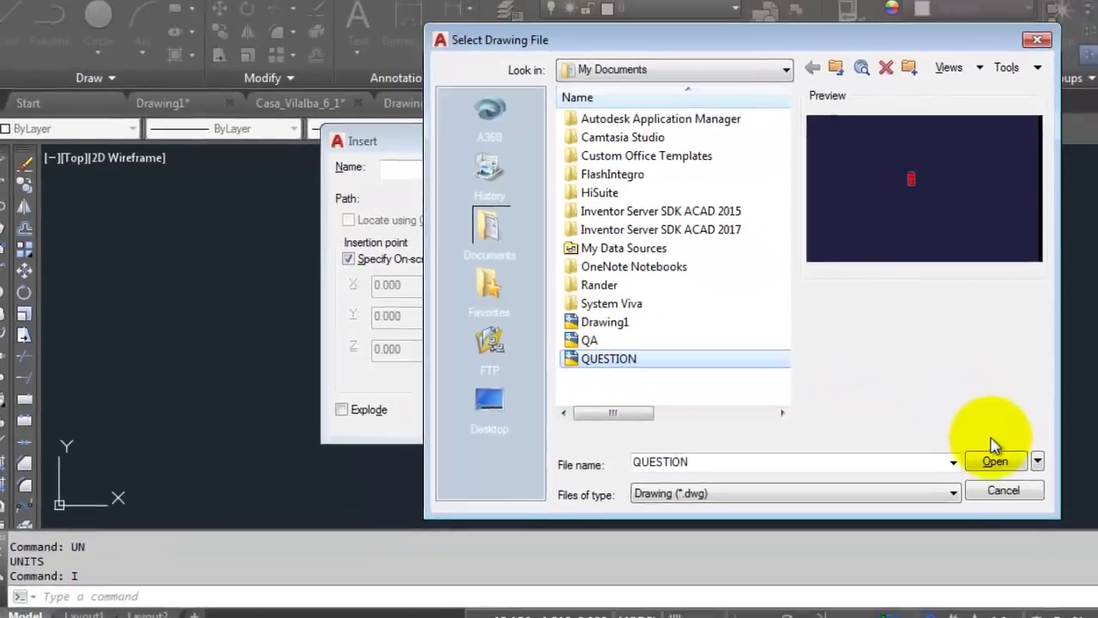
{"action": "left_click", "coordinate": [876, 446]}
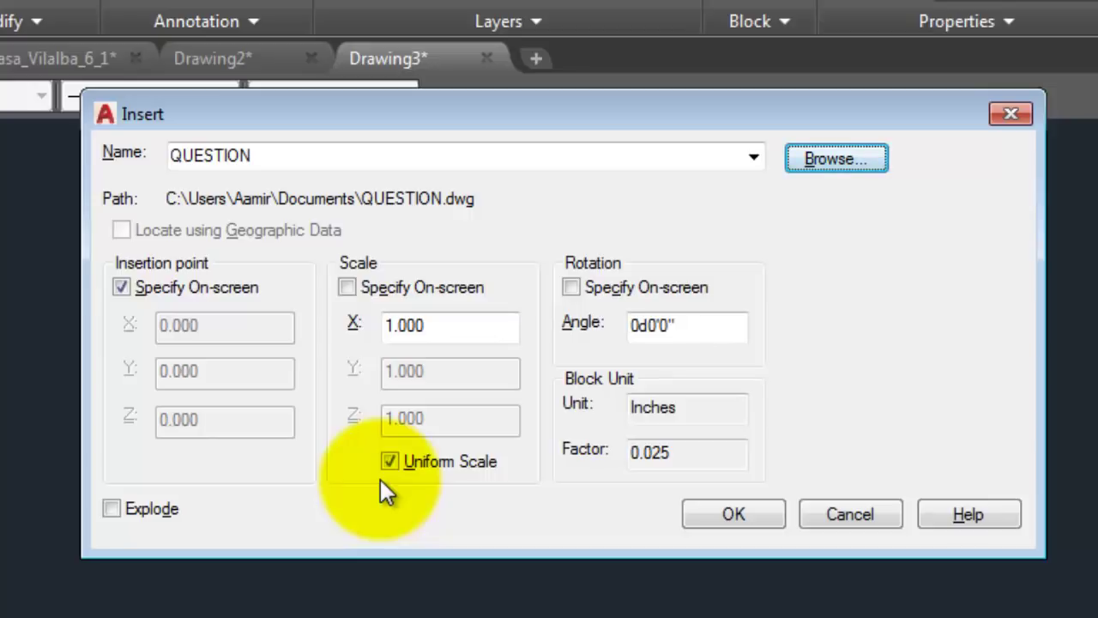
{"action": "left_click", "coordinate": [728, 514]}
{"action": "type", "text": "0,"}
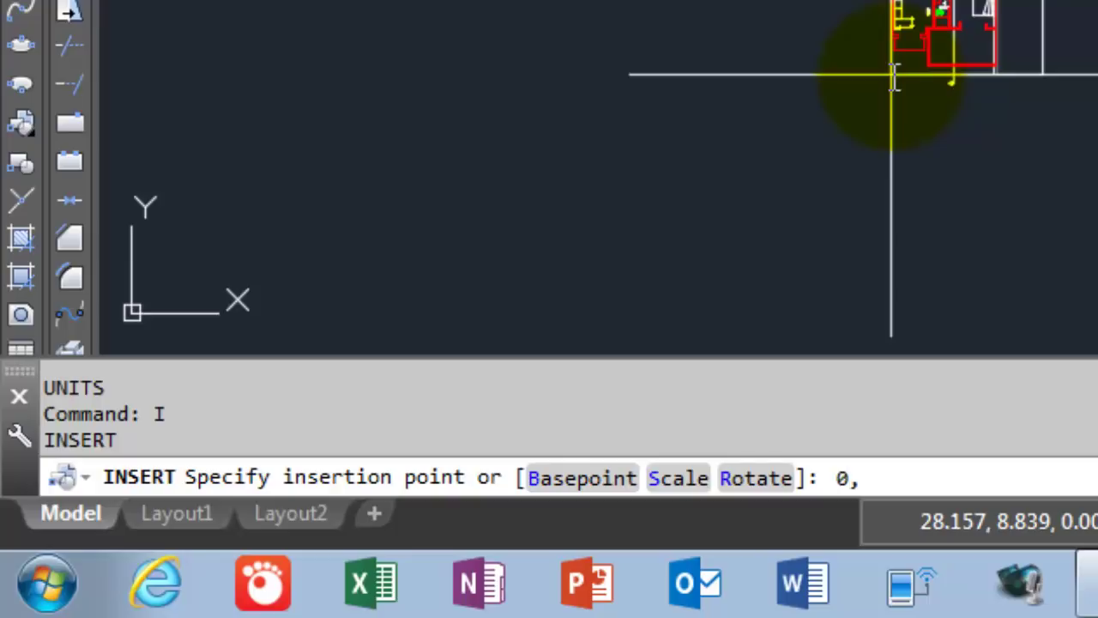
Place the QUESTION block at insertion point 0,0 and pan to bring the plan into view
{"action": "type", "text": "0"}
{"action": "key", "text": "Return"}
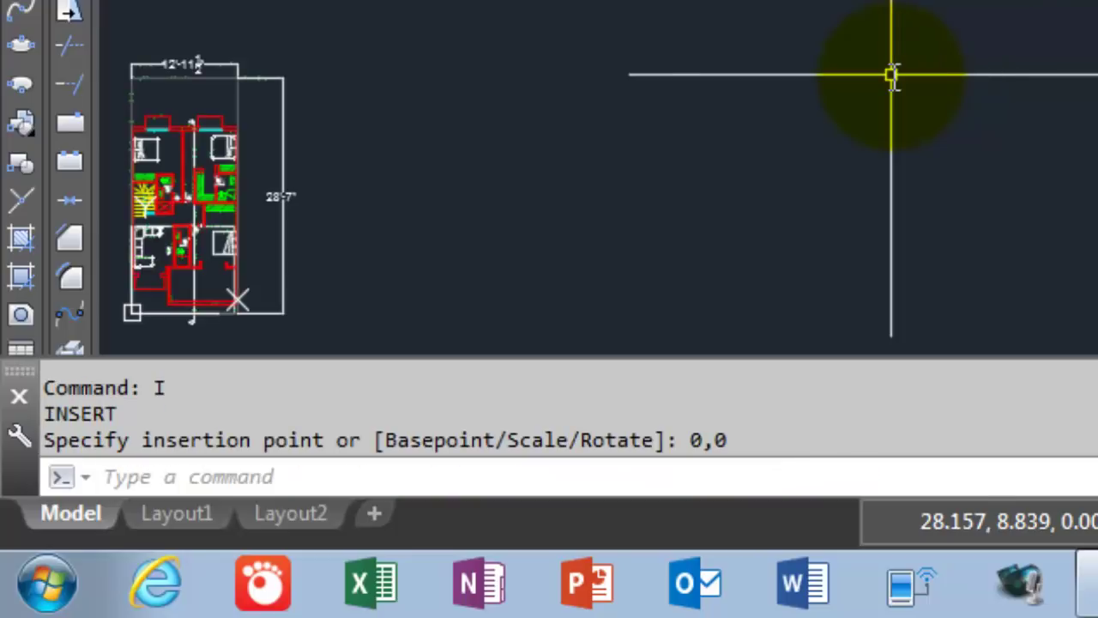
{"action": "mouse_move", "coordinate": [446, 184]}
{"action": "middle_mouse_down"}
{"action": "mouse_move", "coordinate": [578, 187]}
{"action": "mouse_move", "coordinate": [821, 85]}
{"action": "middle_mouse_up"}
{"action": "mouse_move", "coordinate": [578, 166]}
{"action": "middle_mouse_down"}
{"action": "mouse_move", "coordinate": [679, 98]}
{"action": "mouse_move", "coordinate": [698, 147]}
{"action": "mouse_move", "coordinate": [662, 171]}
{"action": "middle_mouse_up"}
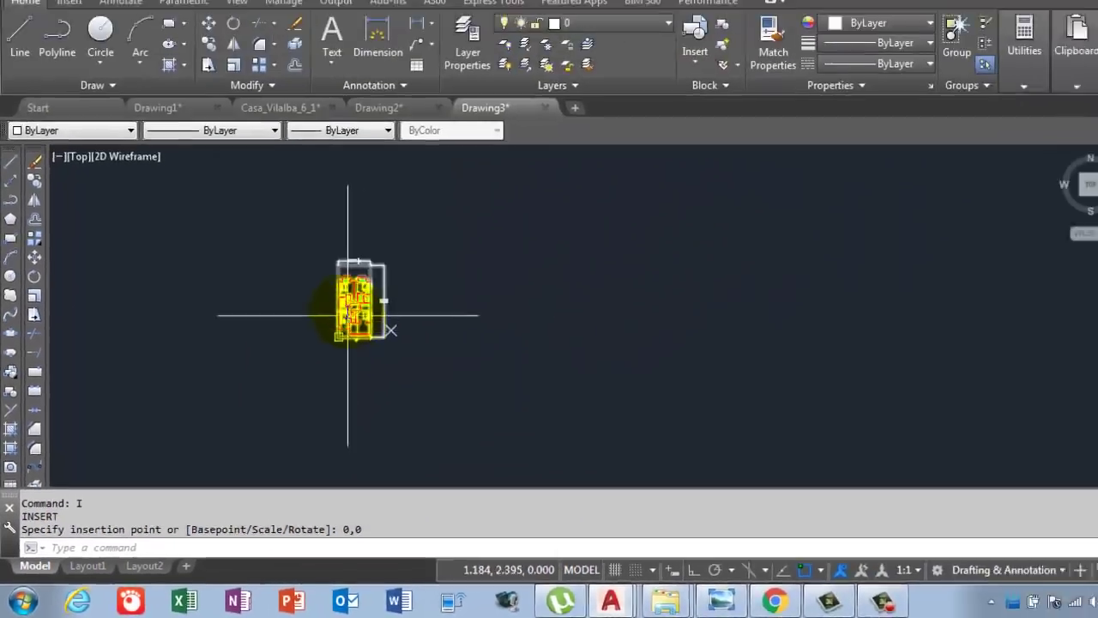
{"action": "scroll", "coordinate": [343, 314], "scroll_direction": "up", "scroll_amount": 3}
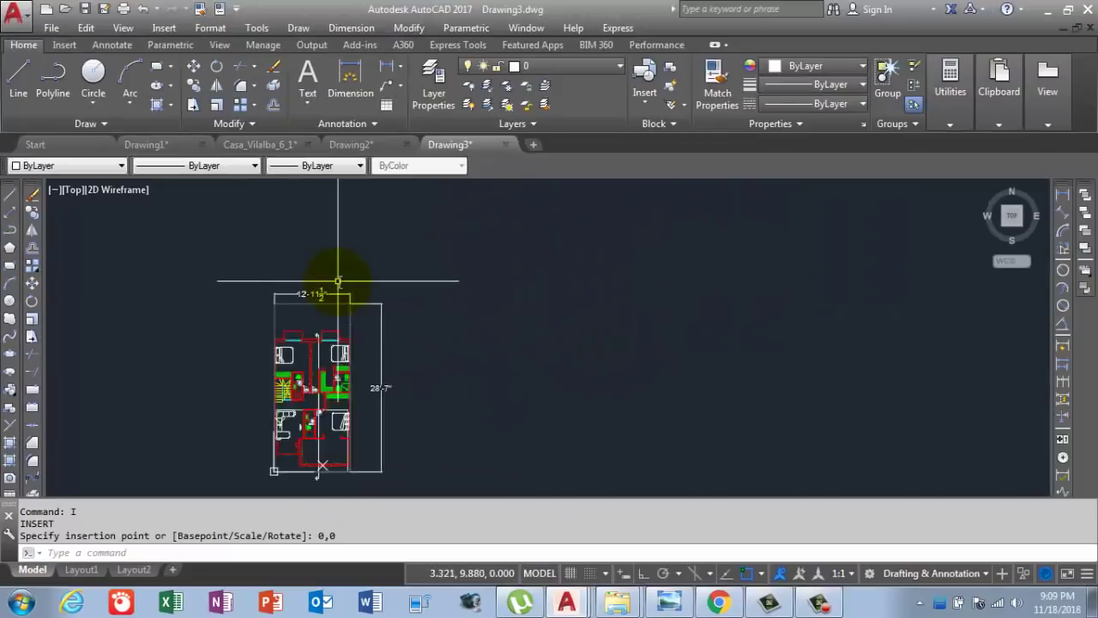
{"action": "scroll", "coordinate": [326, 282], "scroll_direction": "up", "scroll_amount": 2}
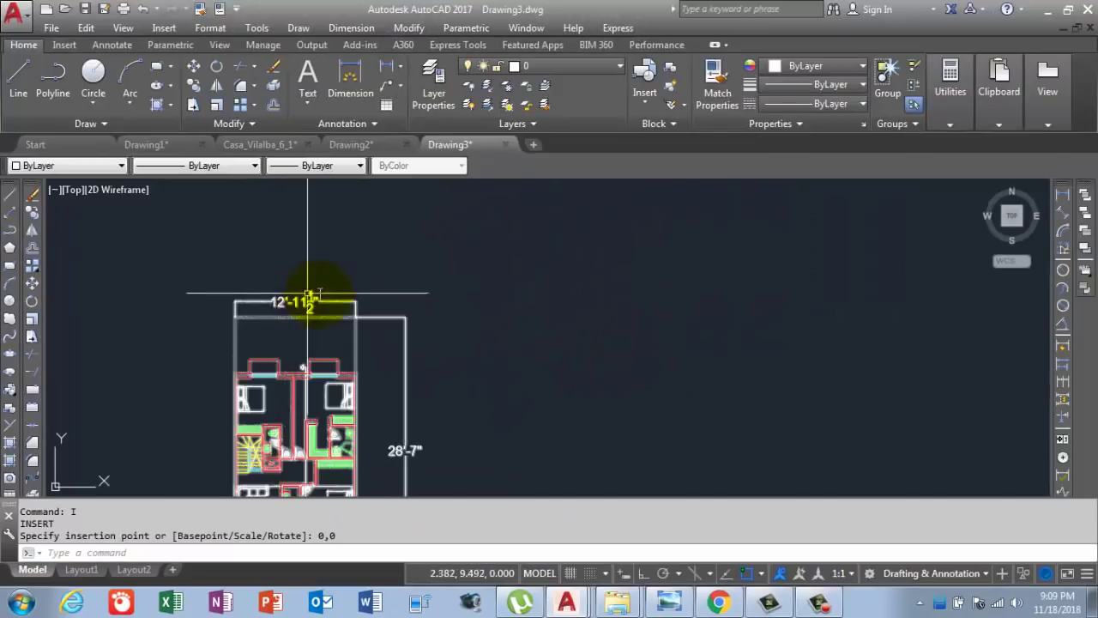
{"action": "middle_click_drag", "start_coordinate": [418, 467], "coordinate": [421, 387]}
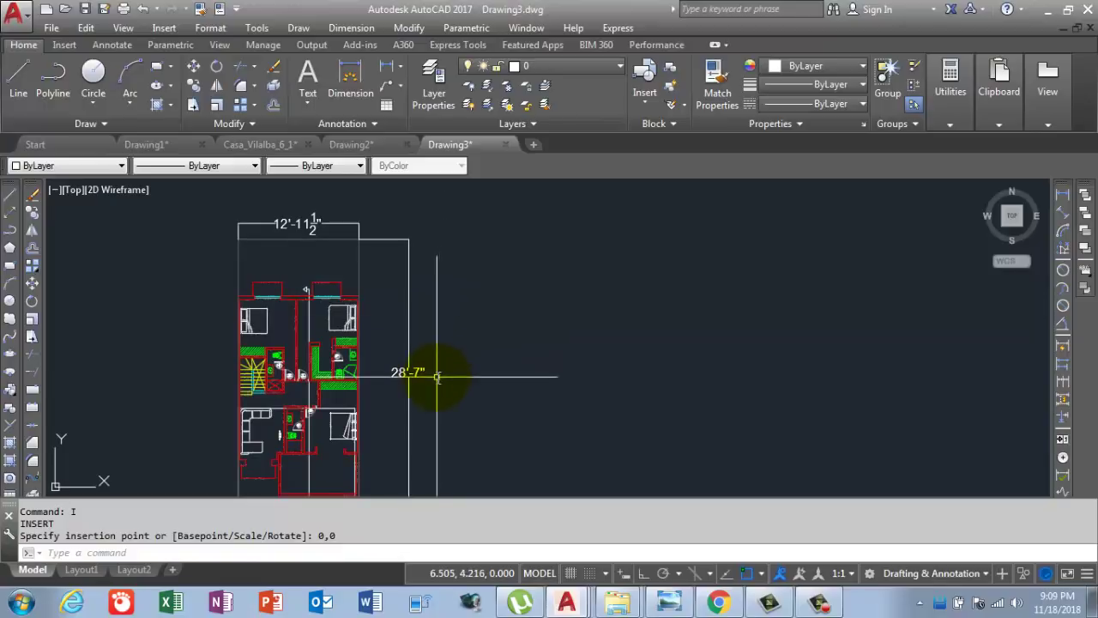
{"action": "scroll", "coordinate": [456, 355], "scroll_direction": "down", "scroll_amount": 3}
{"action": "scroll", "coordinate": [453, 350], "scroll_direction": "up", "scroll_amount": 3}
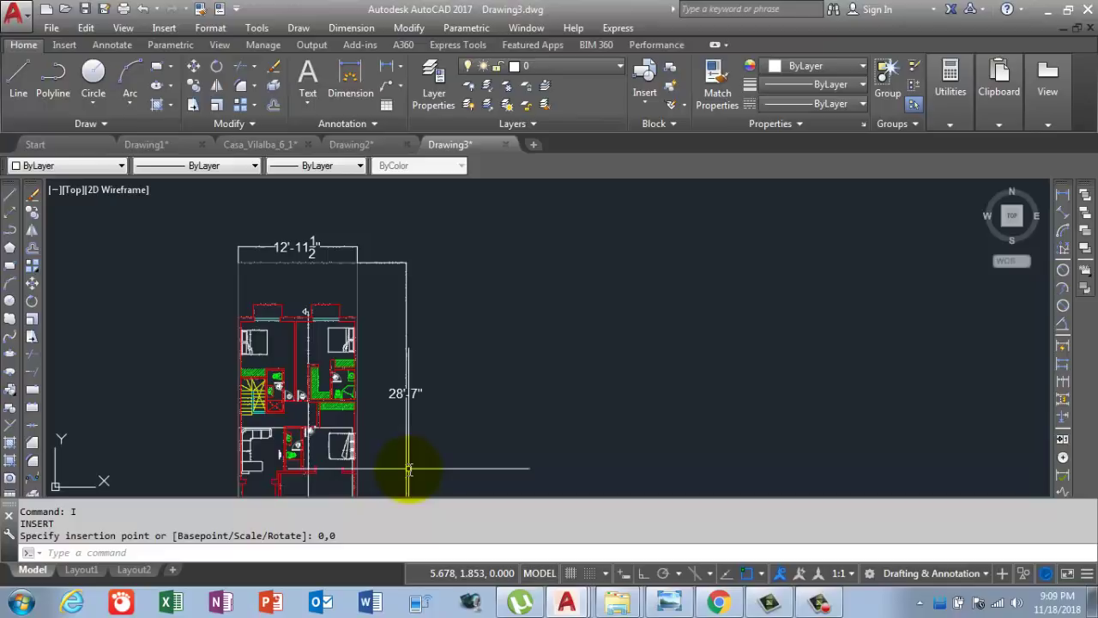
{"action": "scroll", "coordinate": [480, 390], "scroll_direction": "down", "scroll_amount": 3}
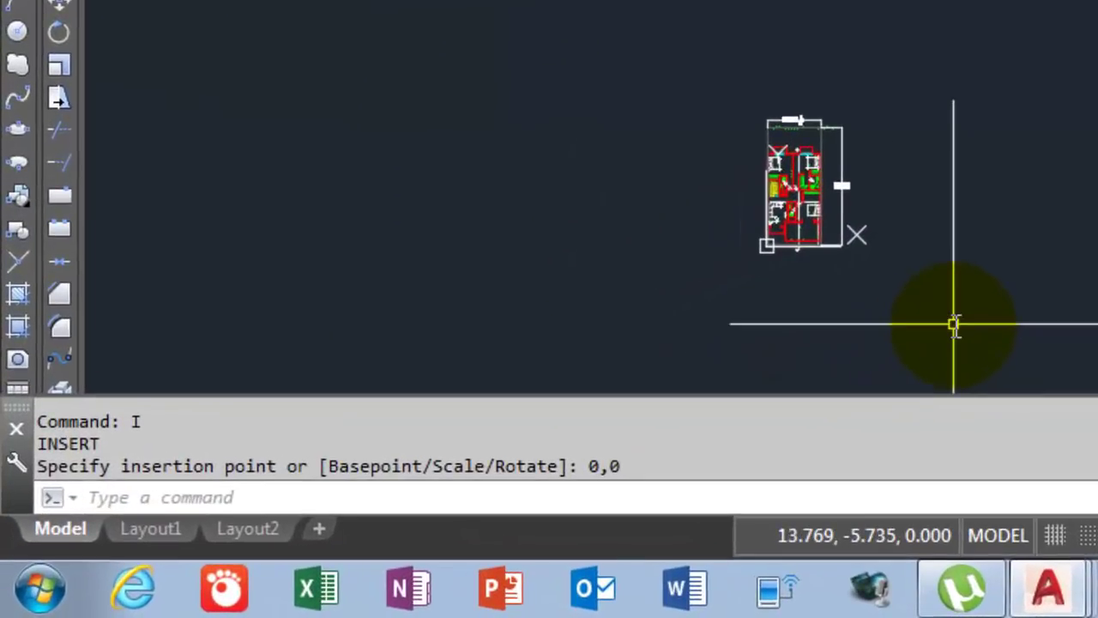
Start EXPLODE with X and window-select the inserted floor plan block
{"action": "type", "text": "x"}
{"action": "key", "text": "Return"}
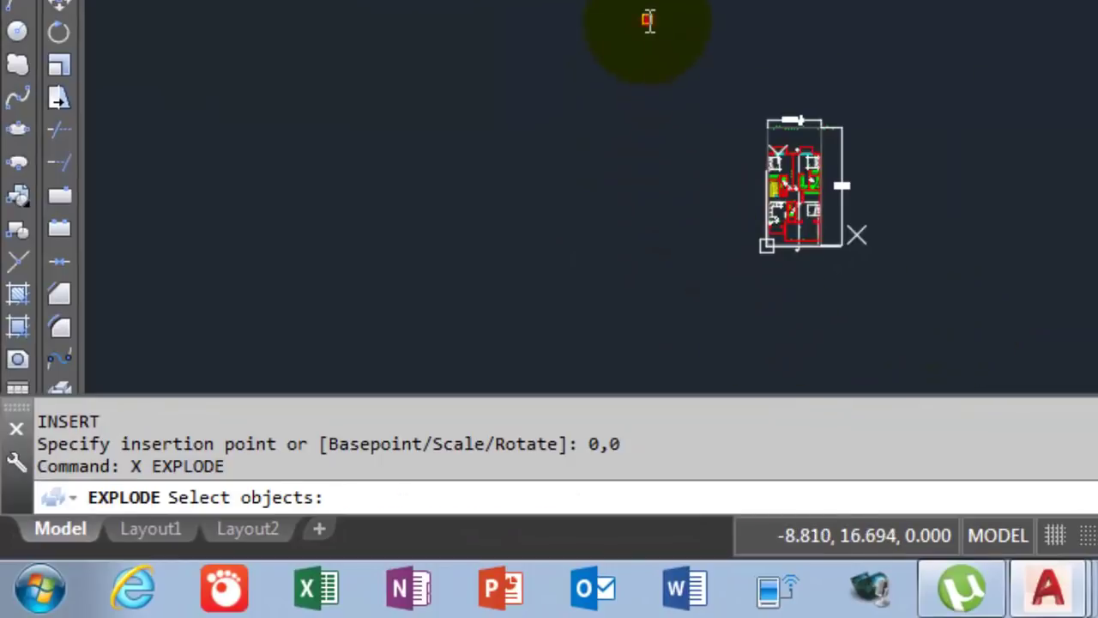
{"action": "left_click", "coordinate": [646, 20]}
{"action": "left_click", "coordinate": [1057, 367]}
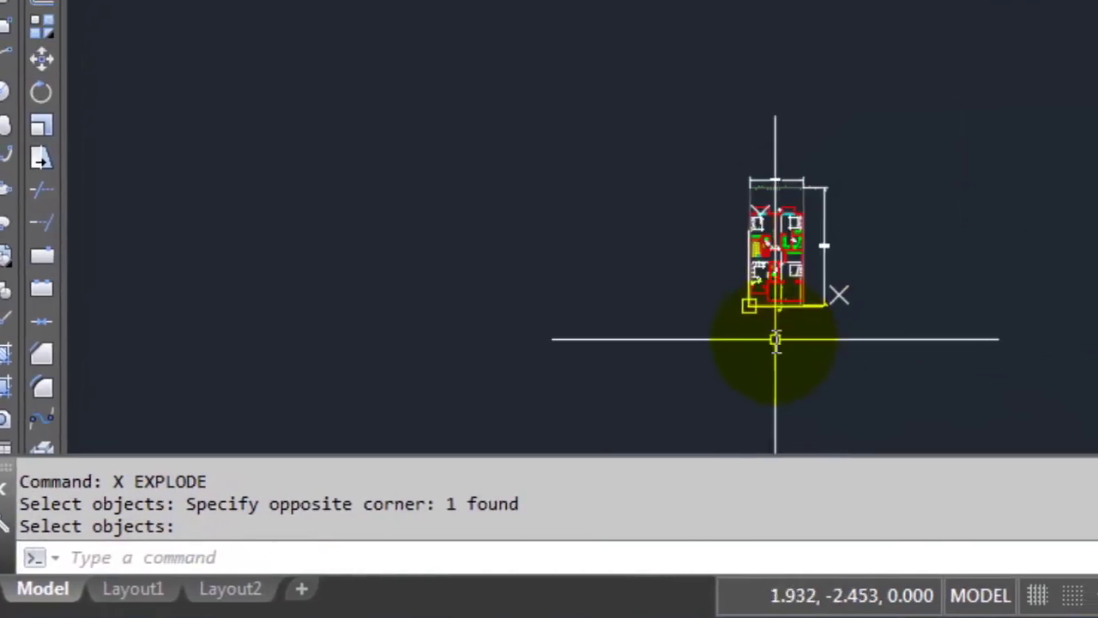
{"action": "scroll", "coordinate": [966, 252], "scroll_direction": "up", "scroll_amount": 3}
{"action": "scroll", "coordinate": [706, 385], "scroll_direction": "up", "scroll_amount": 3}
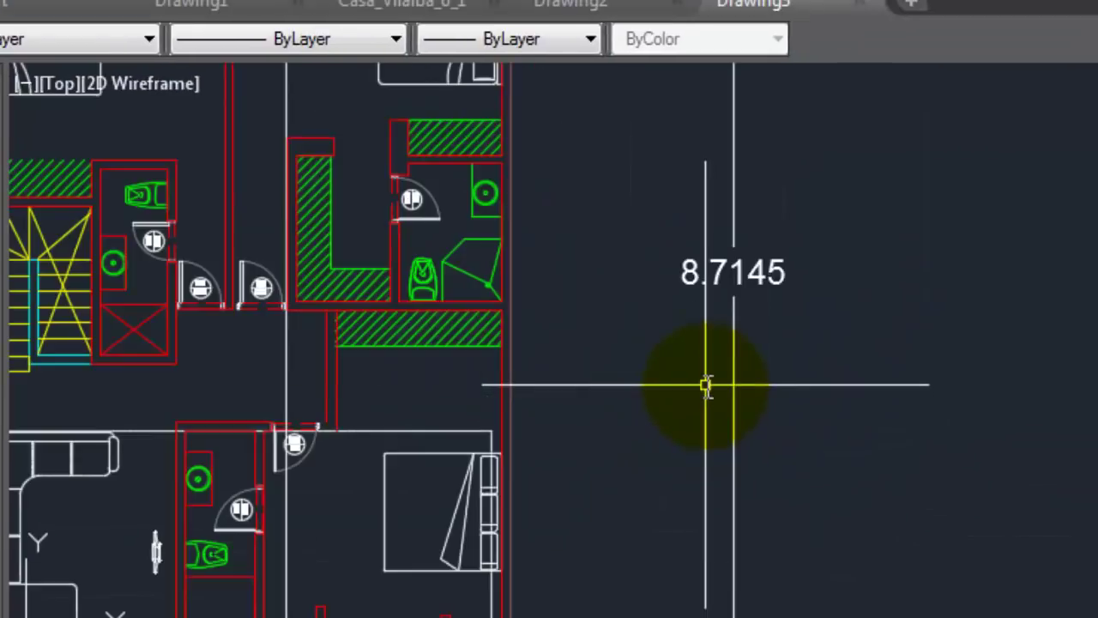
{"action": "scroll", "coordinate": [705, 385], "scroll_direction": "down", "scroll_amount": 3}
{"action": "scroll", "coordinate": [730, 429], "scroll_direction": "down", "scroll_amount": 3}
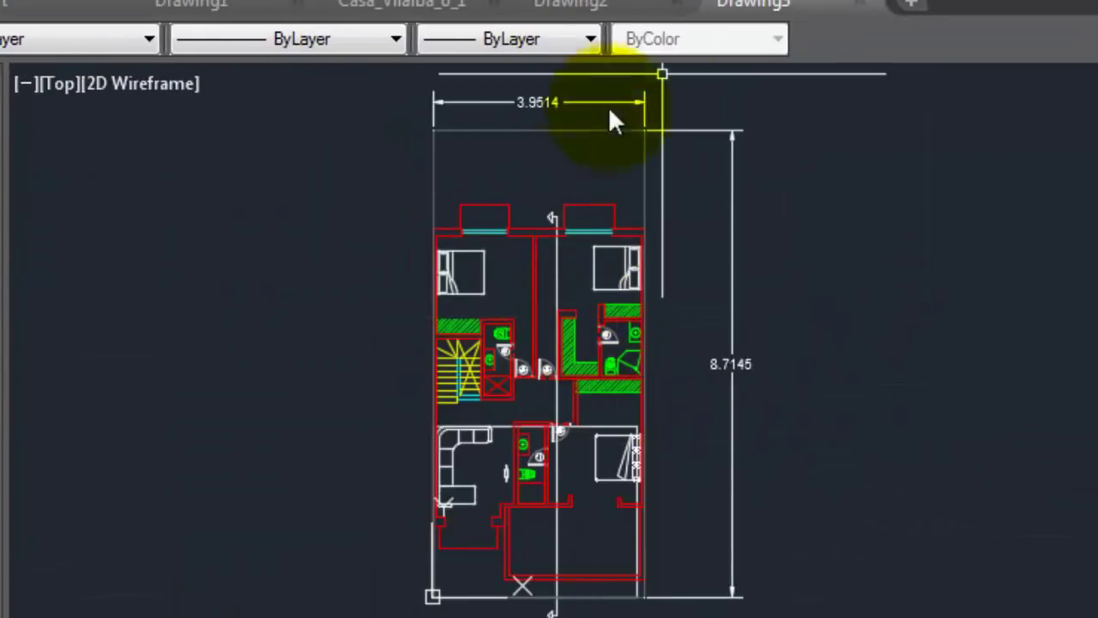
{"action": "scroll", "coordinate": [583, 127], "scroll_direction": "up", "scroll_amount": 4}
{"action": "mouse_move", "coordinate": [527, 134]}
{"action": "middle_mouse_down"}
{"action": "mouse_move", "coordinate": [589, 228]}
{"action": "mouse_move", "coordinate": [612, 318]}
{"action": "middle_mouse_up"}
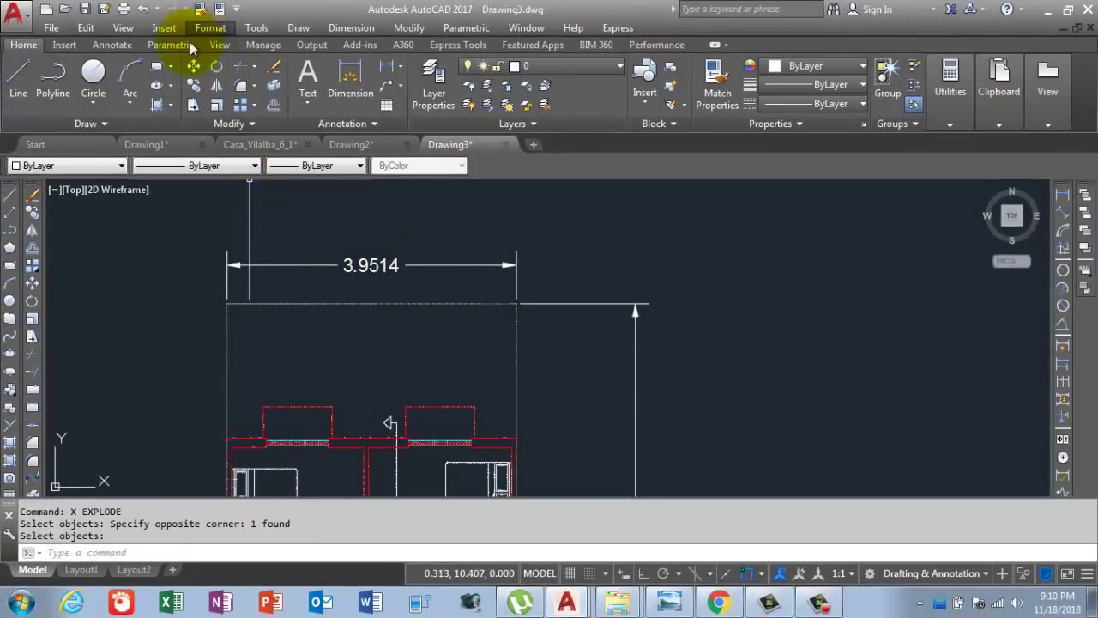
Give Standard 0.000 precision and 0.5 text height, make it current, and close the manager
{"action": "type", "text": "d"}
{"action": "key", "text": "Return"}
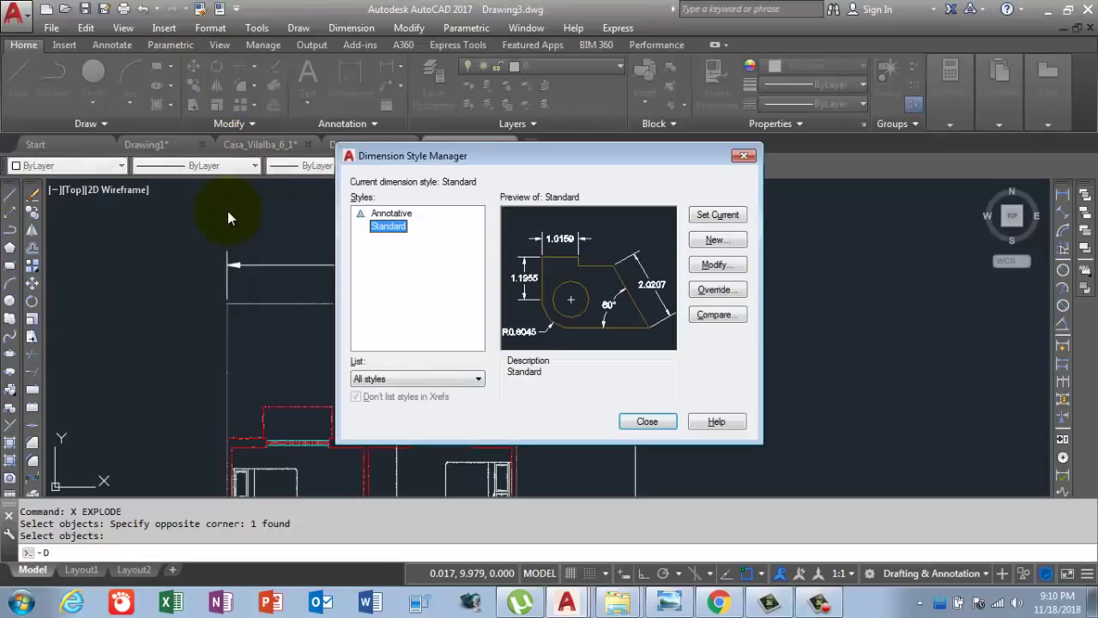
{"action": "left_click", "coordinate": [715, 266]}
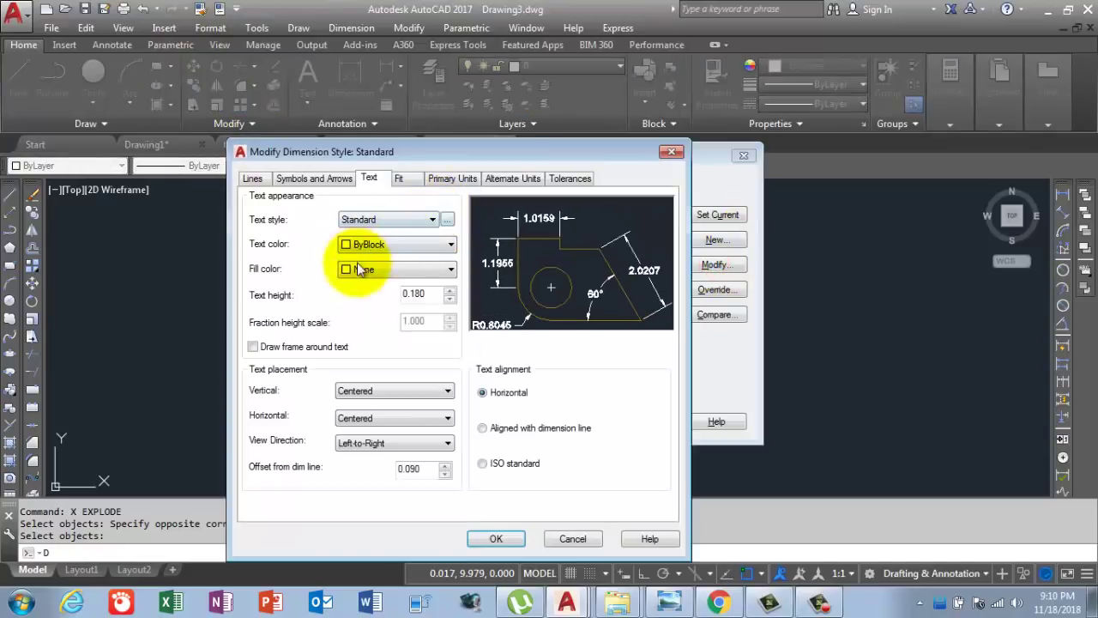
{"action": "left_click", "coordinate": [436, 182]}
{"action": "left_click", "coordinate": [417, 235]}
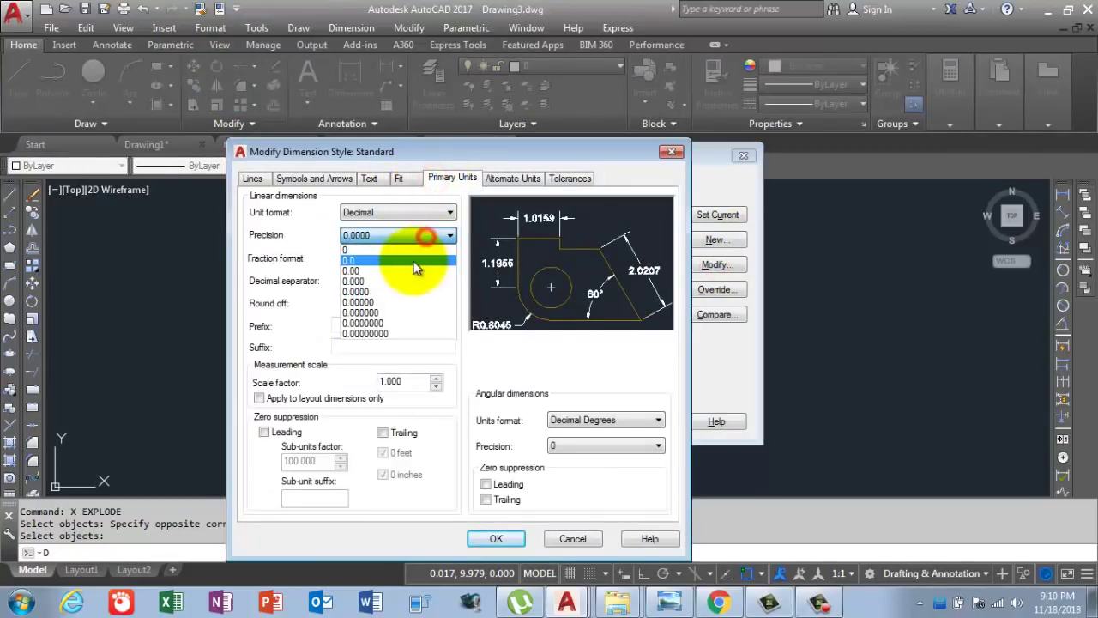
{"action": "left_click", "coordinate": [412, 281]}
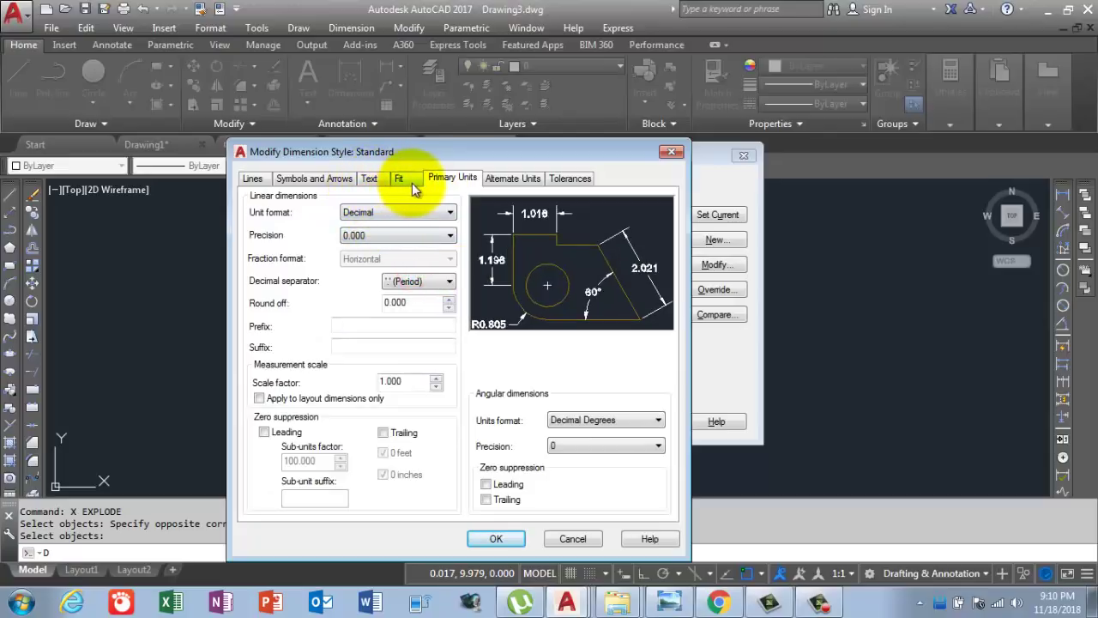
{"action": "left_click", "coordinate": [376, 180]}
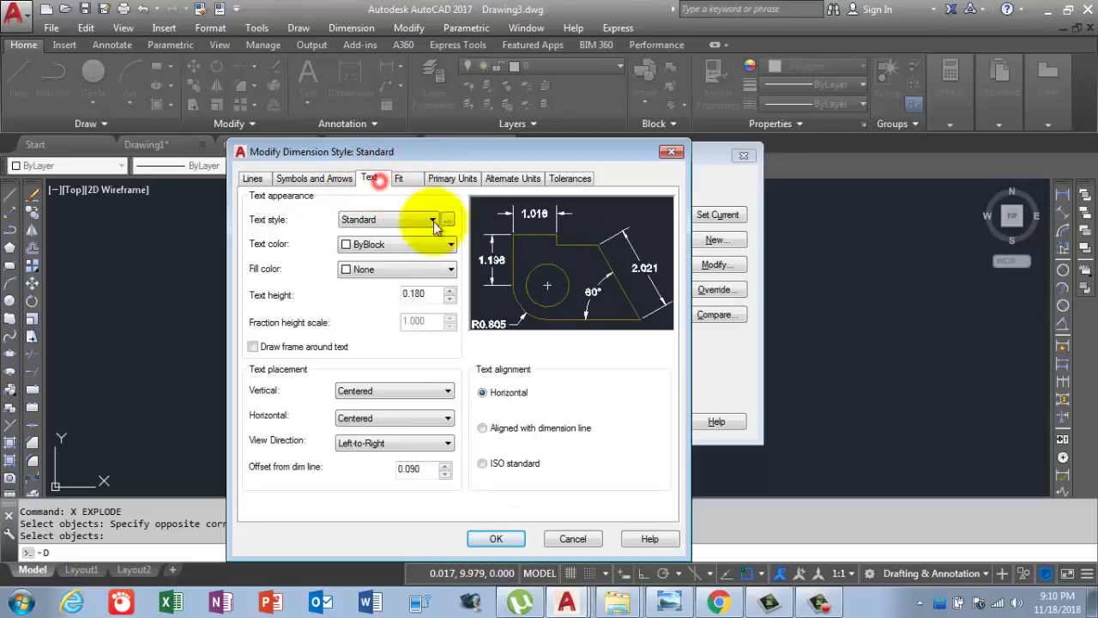
{"action": "double_click", "coordinate": [416, 294]}
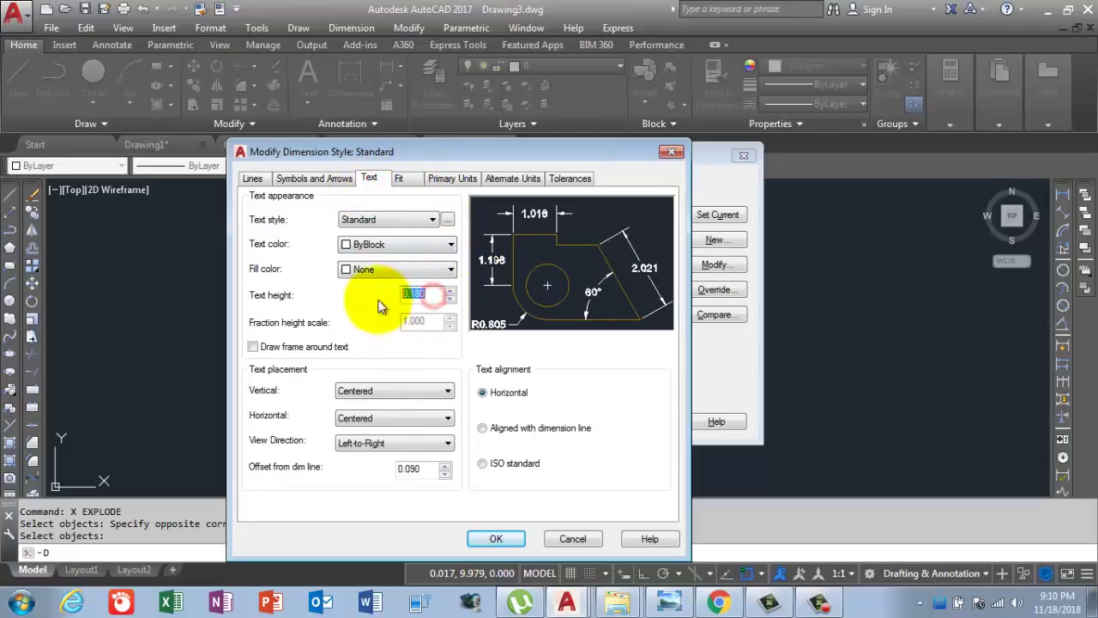
{"action": "type", "text": "1"}
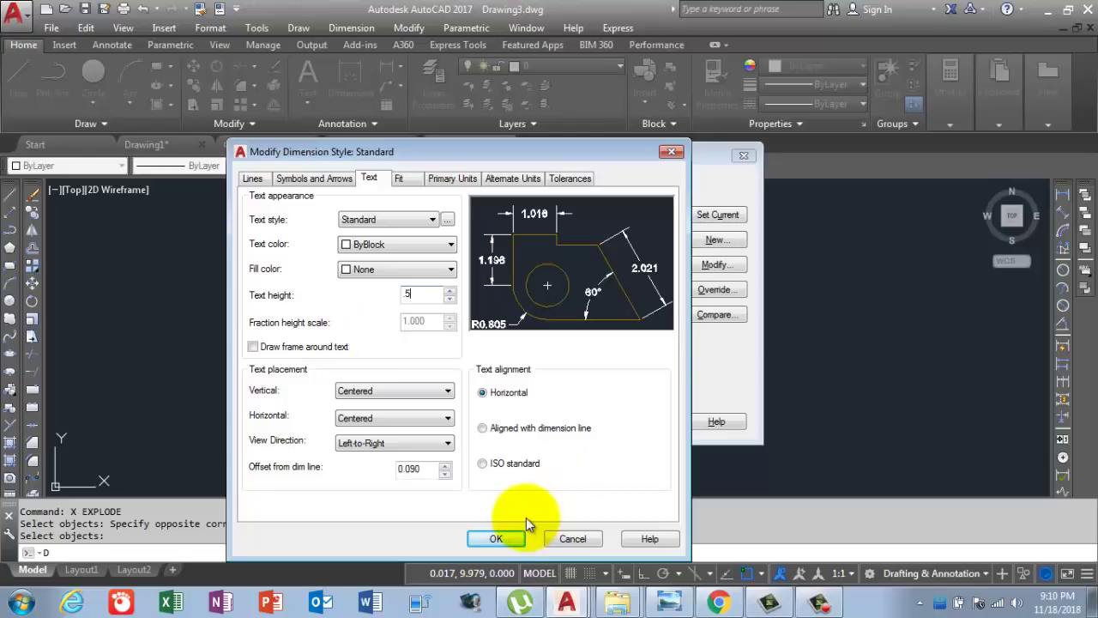
{"action": "left_click", "coordinate": [498, 538]}
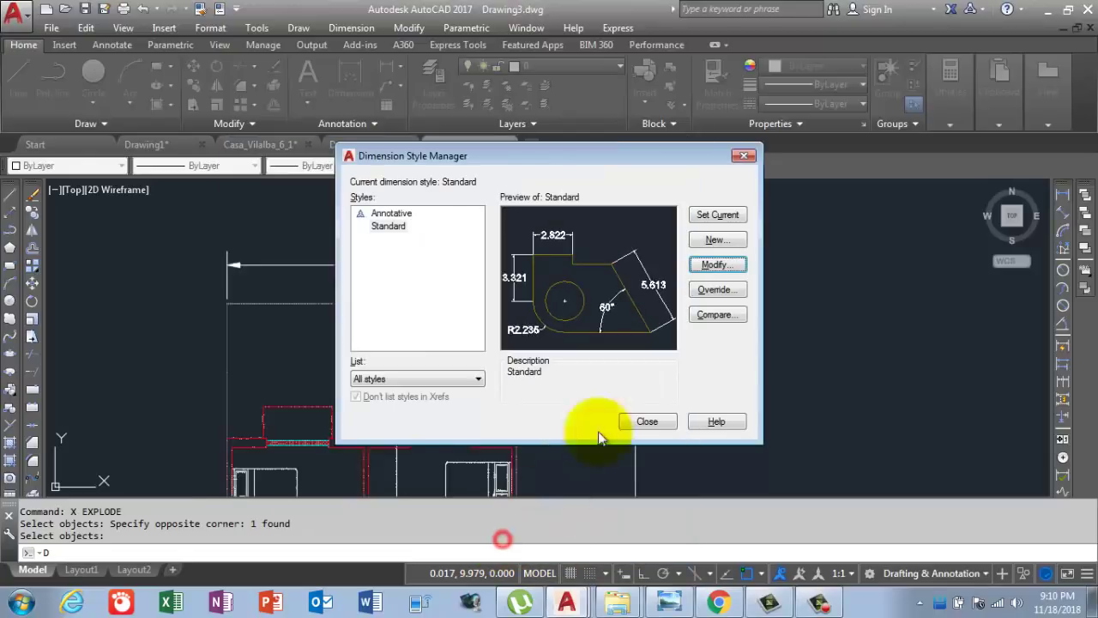
{"action": "left_click", "coordinate": [717, 215]}
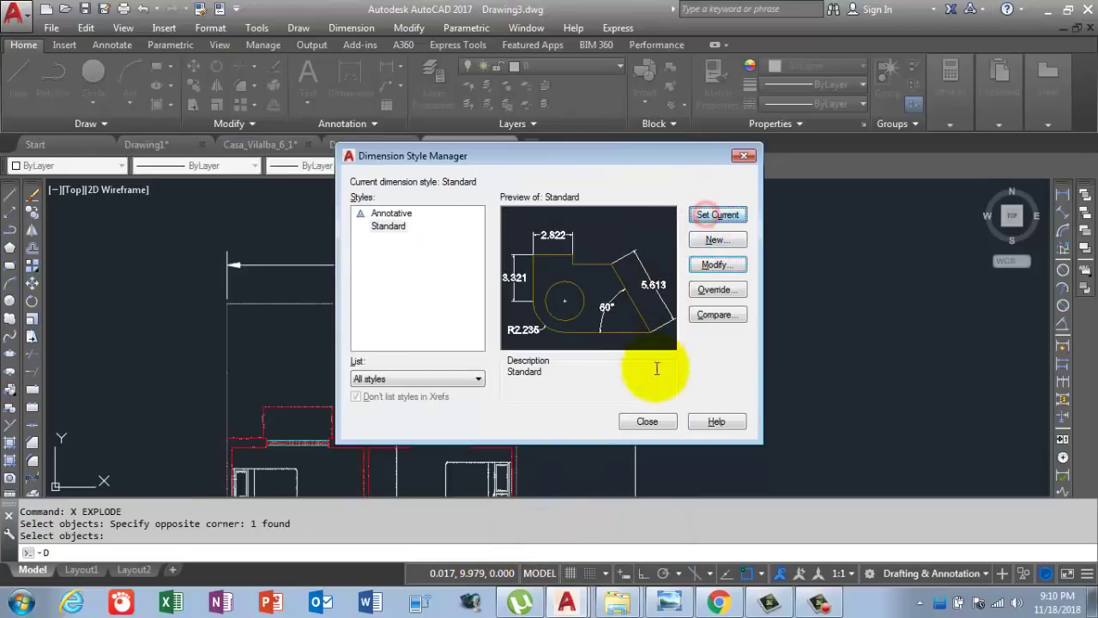
{"action": "left_click", "coordinate": [650, 421]}
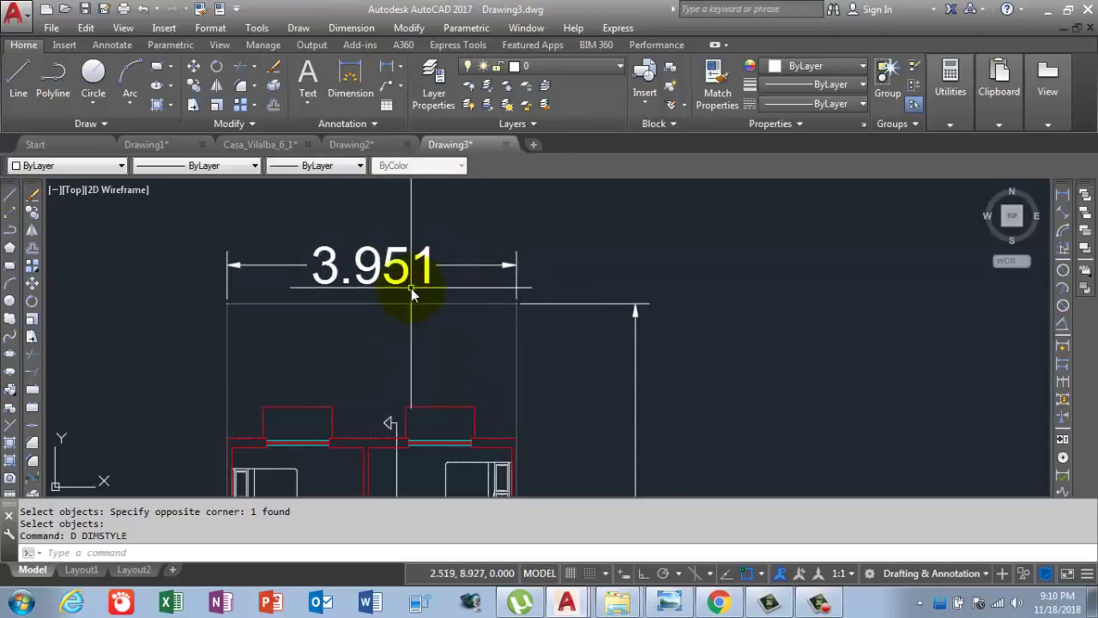
Return to Drawing1, zoom in on its 12'-11½" width dimension, and enter QC for QuickCalc
{"action": "left_click", "coordinate": [145, 144]}
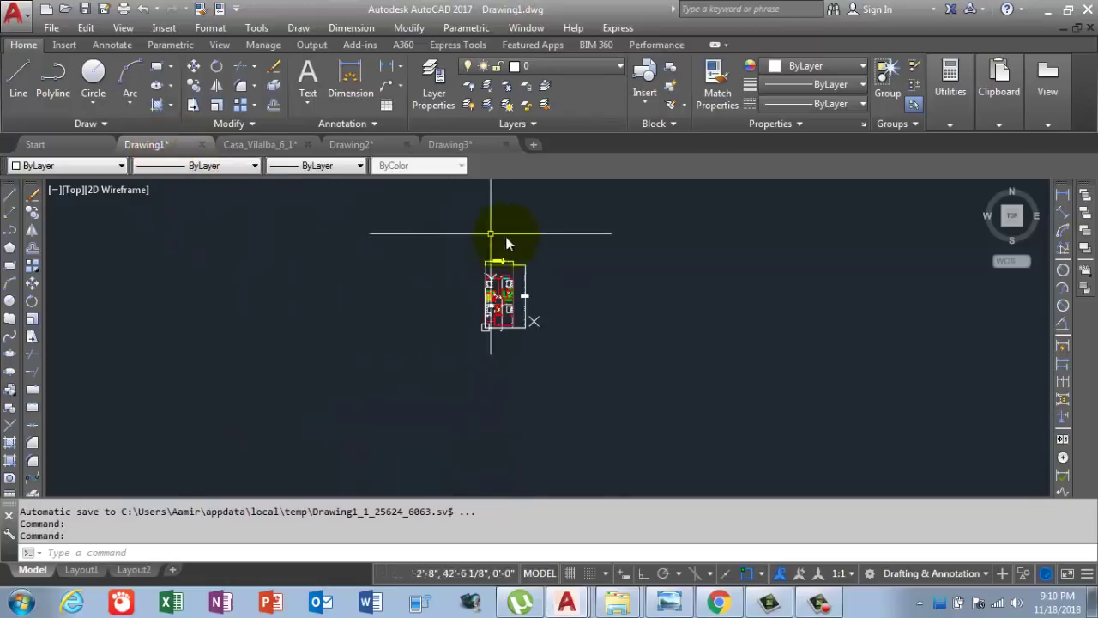
{"action": "scroll", "coordinate": [460, 343], "scroll_direction": "up", "scroll_amount": 5}
{"action": "scroll", "coordinate": [459, 339], "scroll_direction": "up", "scroll_amount": 3}
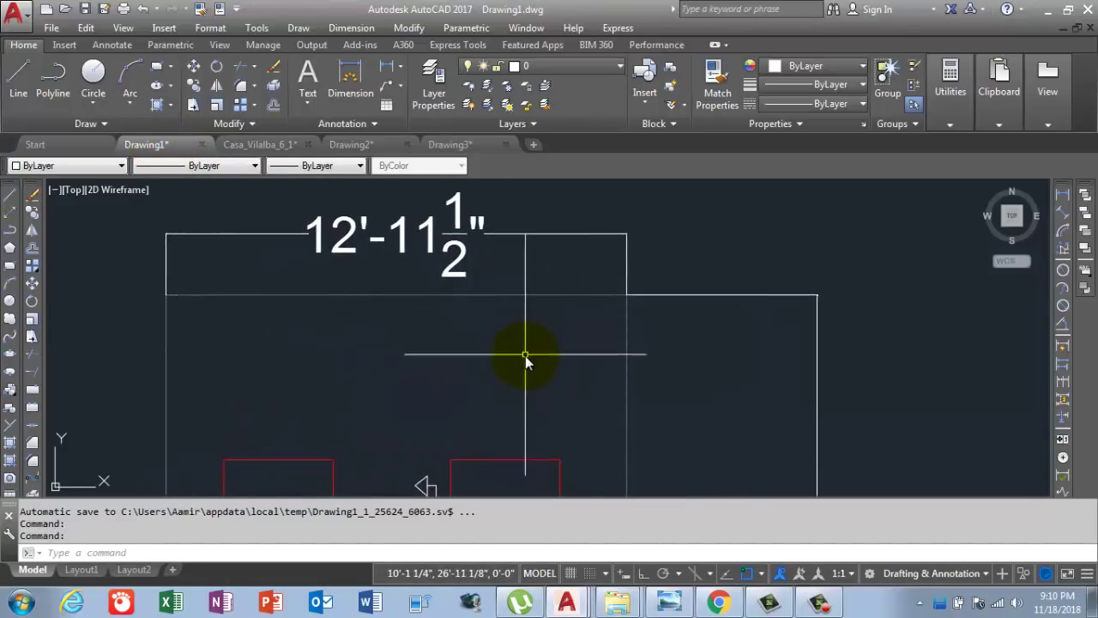
{"action": "middle_click_drag", "start_coordinate": [447, 362], "coordinate": [491, 409]}
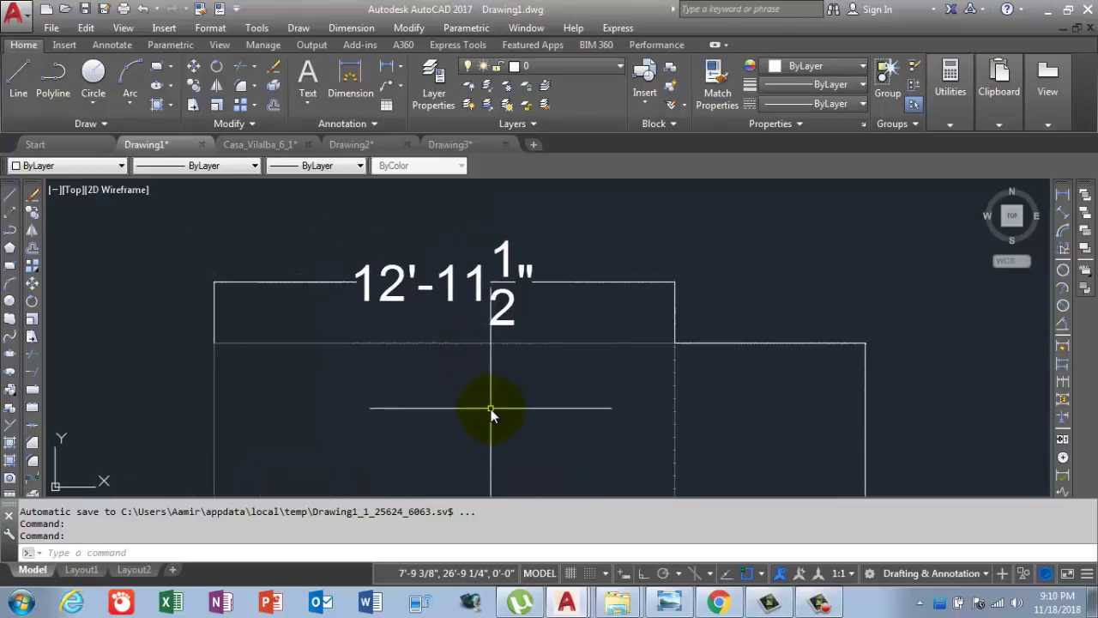
{"action": "type", "text": "QC"}
{"action": "key", "text": "Return"}
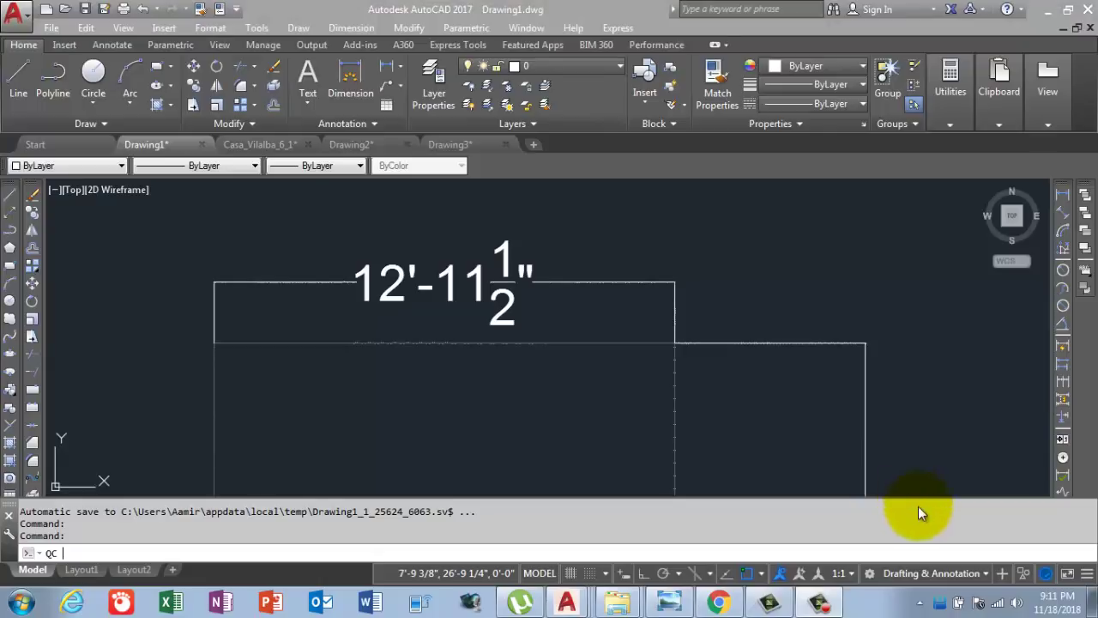
Open QuickCalc, expand its Length Units Conversion section, and open the Convert from unit list
{"action": "key", "text": "Return"}
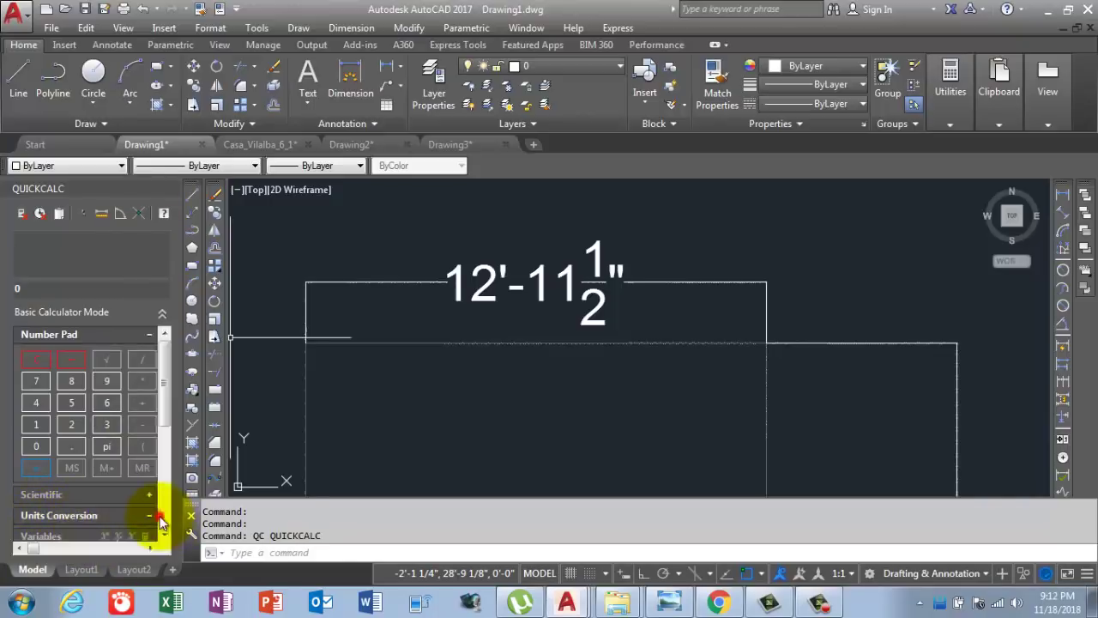
{"action": "left_click", "coordinate": [162, 515]}
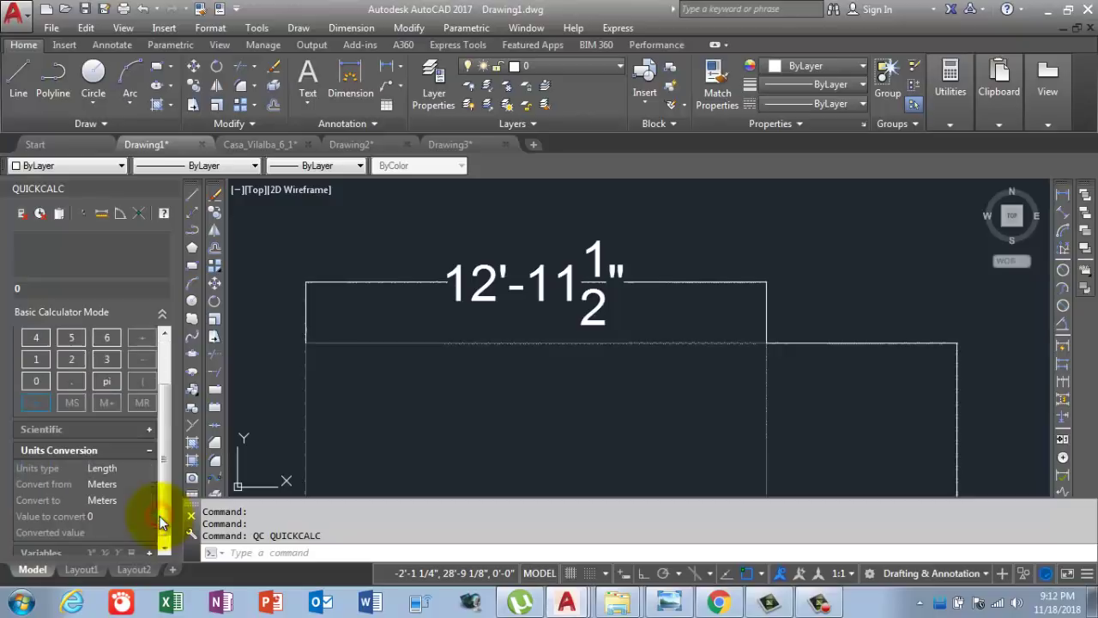
{"action": "left_click", "coordinate": [138, 477]}
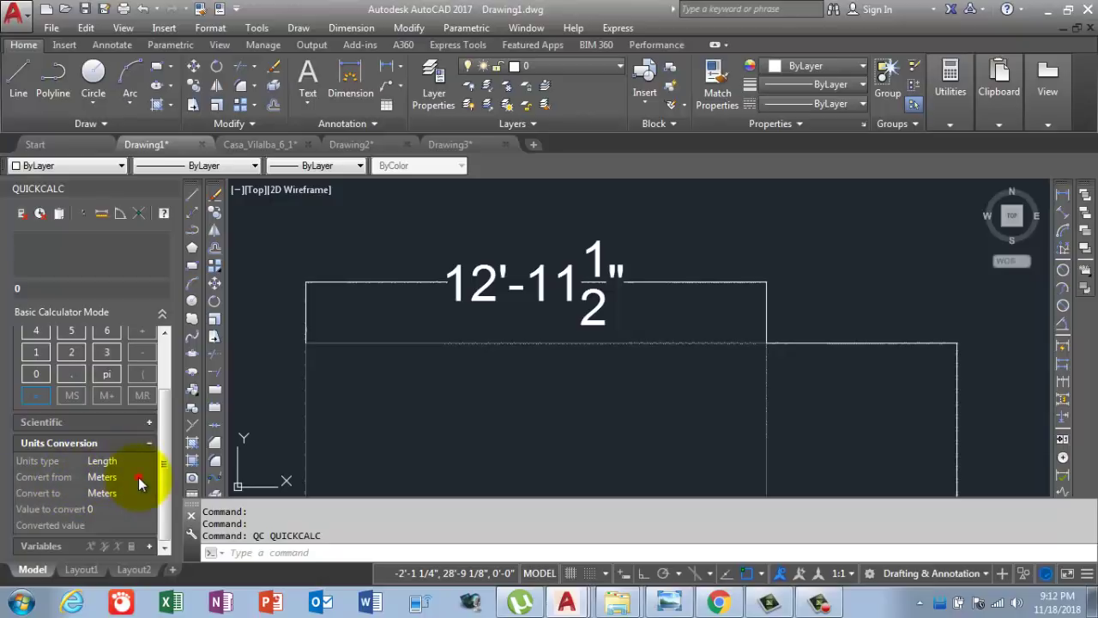
{"action": "left_click", "coordinate": [144, 477]}
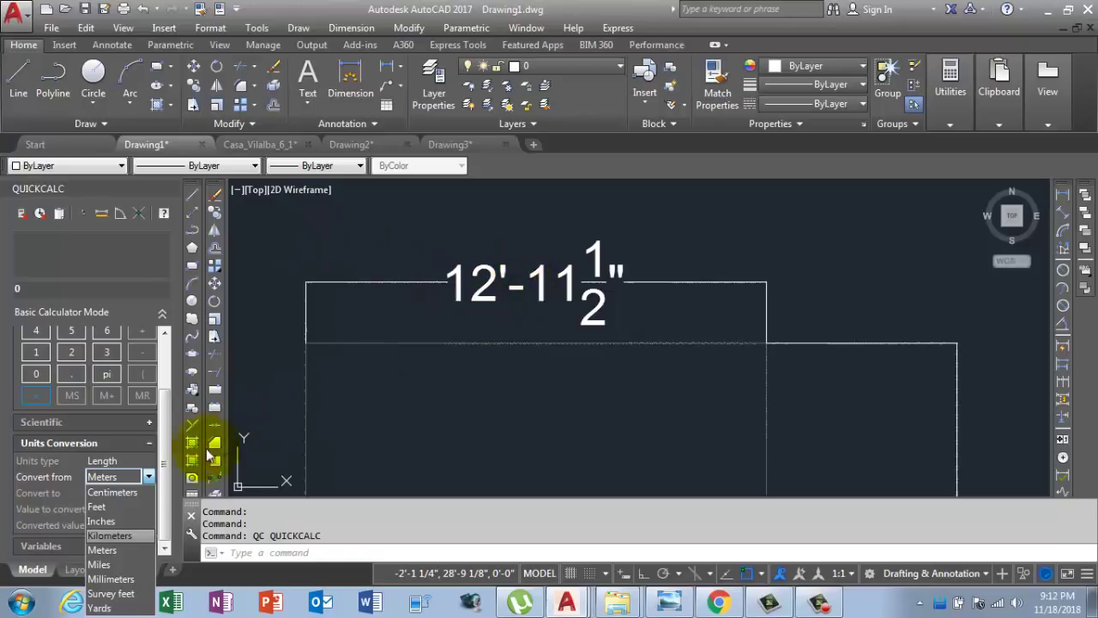
Set the conversion to Inches to Meters and clear the value field, dismissing a syntax error
{"action": "left_click", "coordinate": [136, 519]}
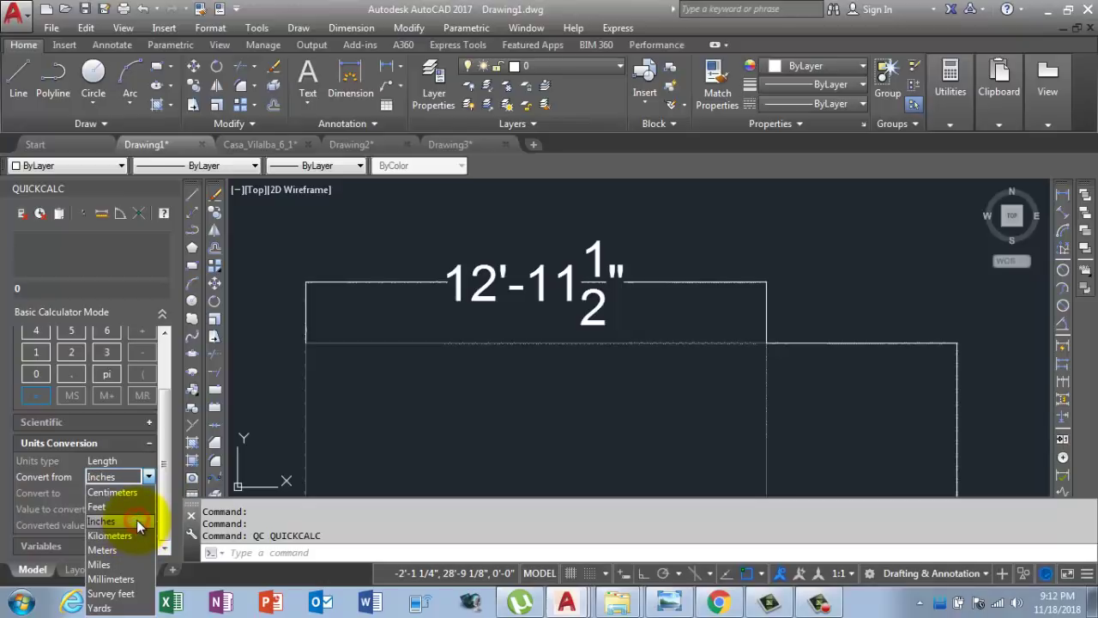
{"action": "left_click", "coordinate": [148, 493]}
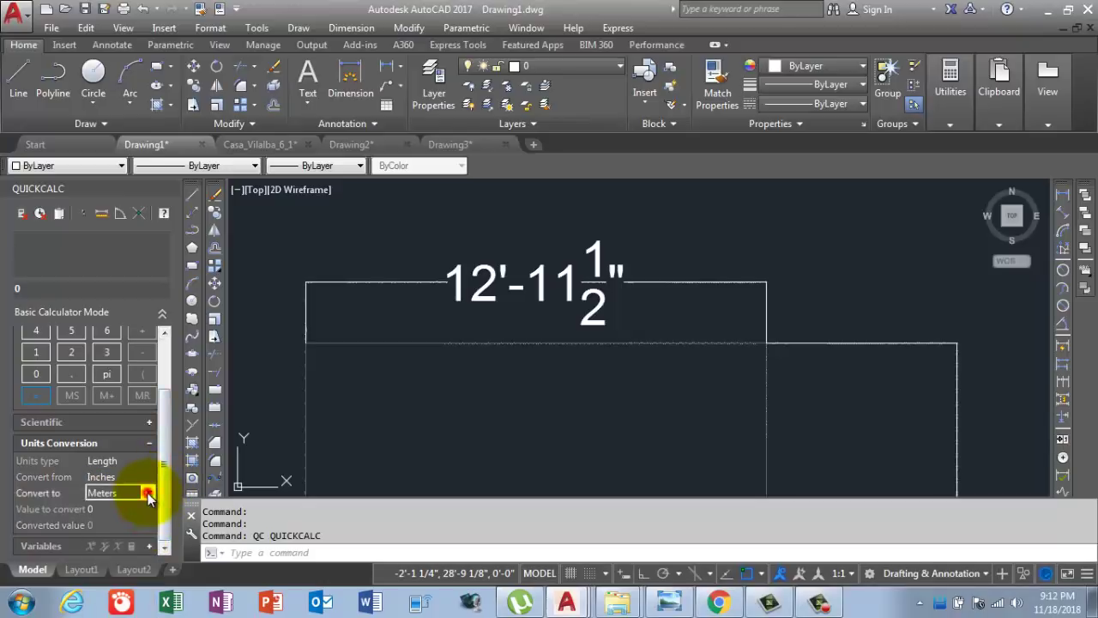
{"action": "left_click", "coordinate": [116, 511]}
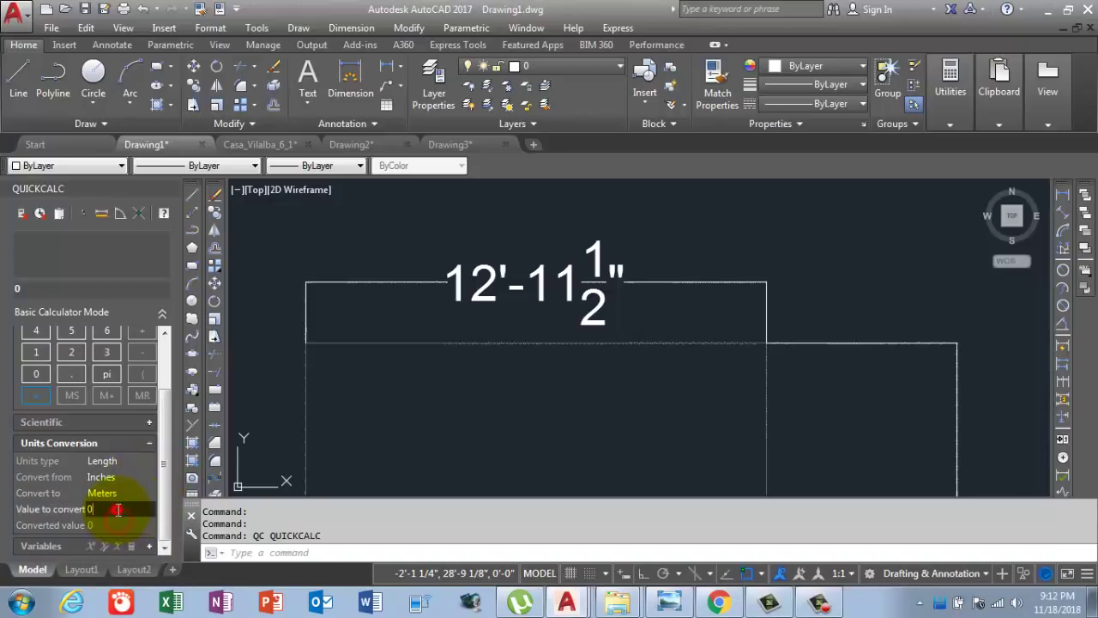
{"action": "key", "text": "BackSpace"}
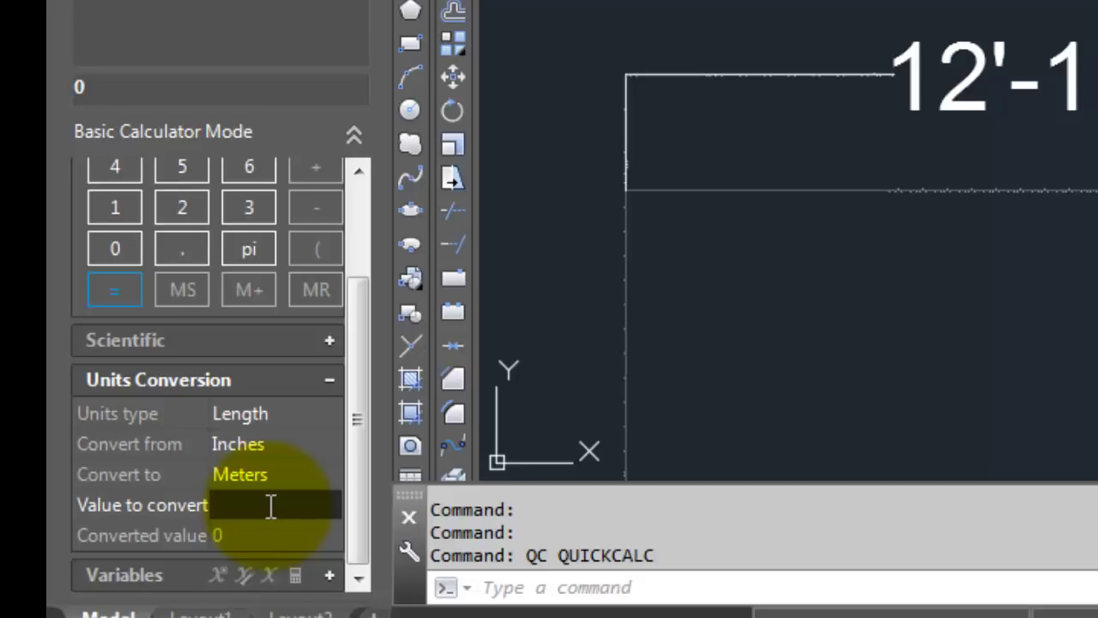
{"action": "left_click", "coordinate": [166, 75]}
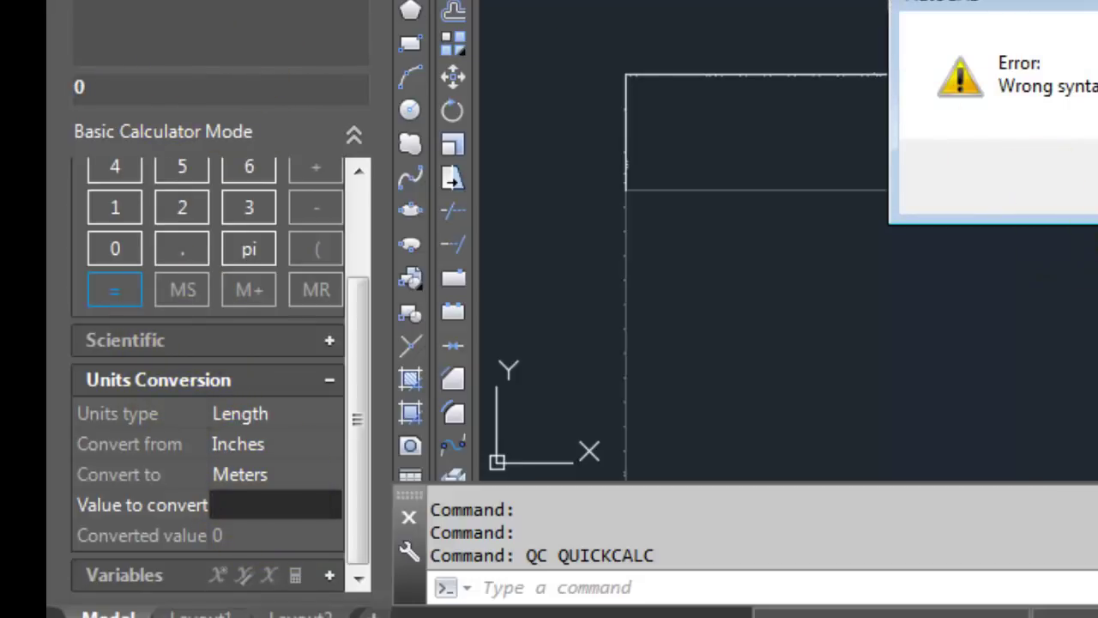
{"action": "key", "text": "Return"}
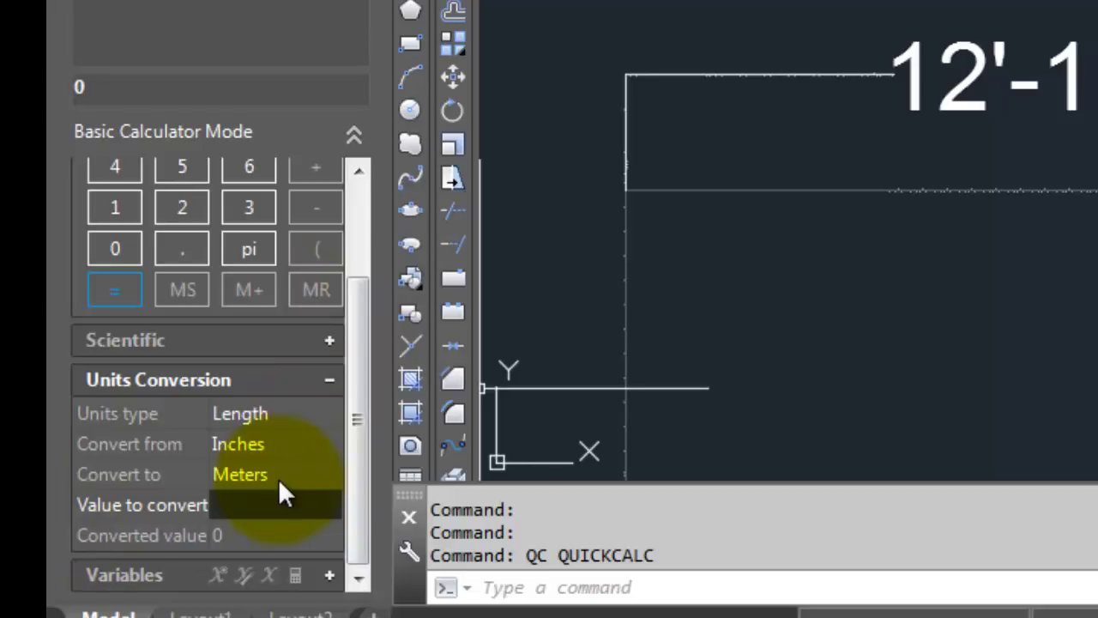
Enter 155.5 as the value to convert, giving 3.9497 meters
{"action": "left_click", "coordinate": [281, 512]}
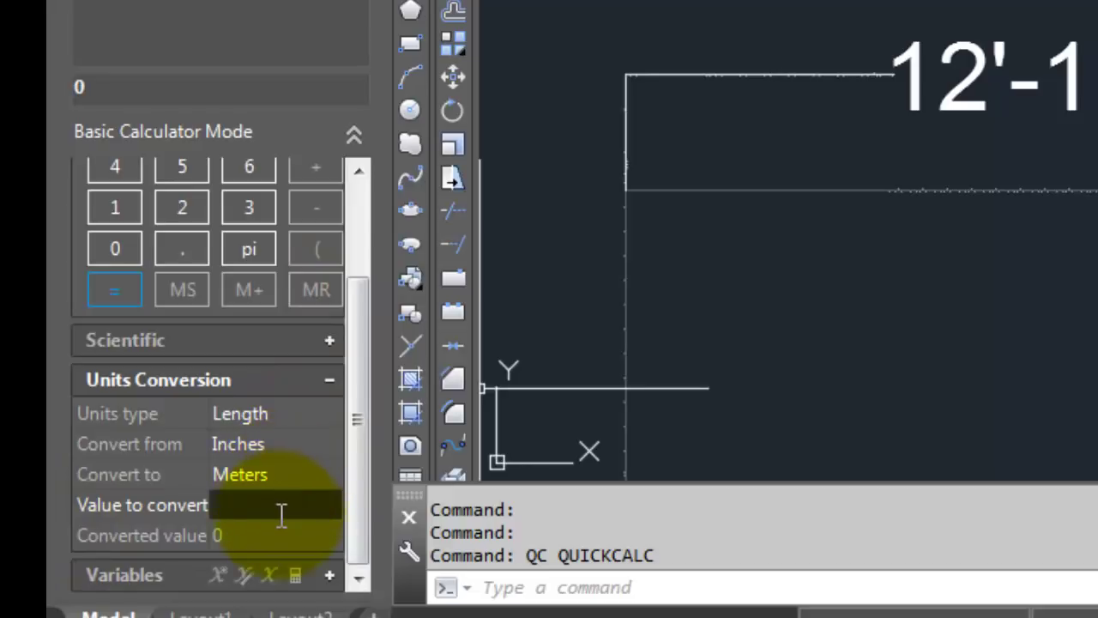
{"action": "type", "text": "155"}
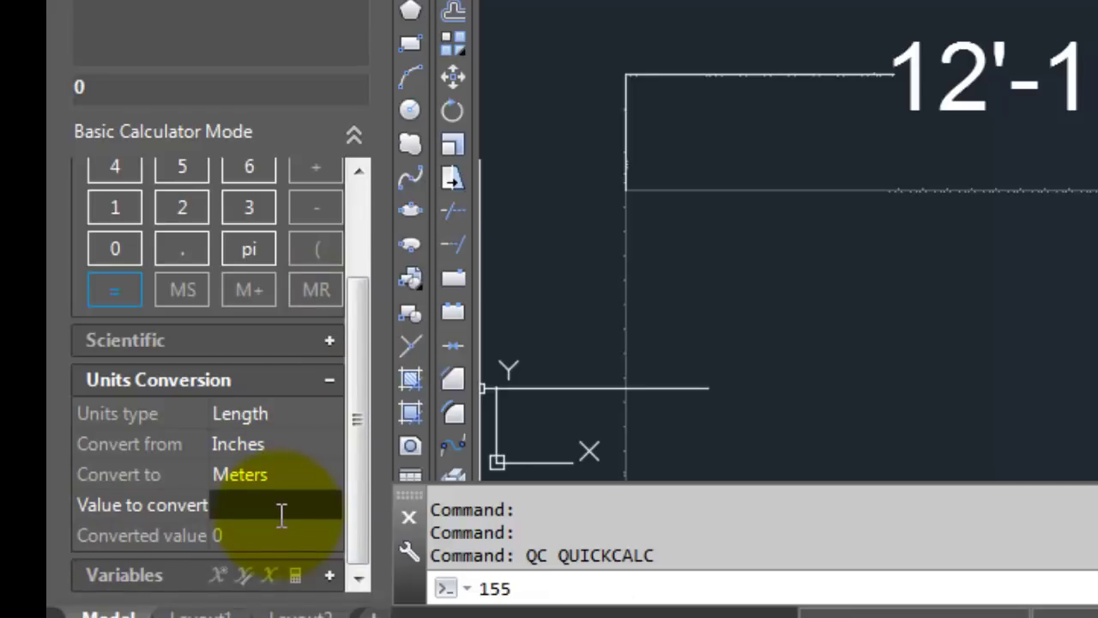
{"action": "key", "text": "BackSpace"}
{"action": "key", "text": "BackSpace"}
{"action": "key", "text": "BackSpace"}
{"action": "left_click", "coordinate": [250, 509]}
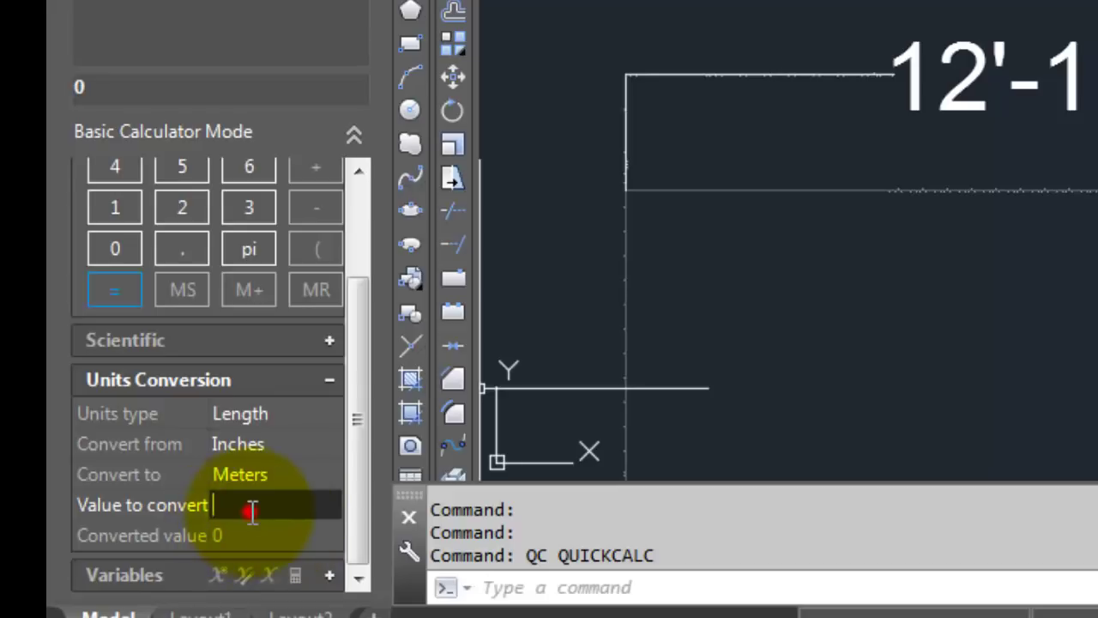
{"action": "type", "text": "155"}
{"action": "type", "text": ".5"}
{"action": "key", "text": "Return"}
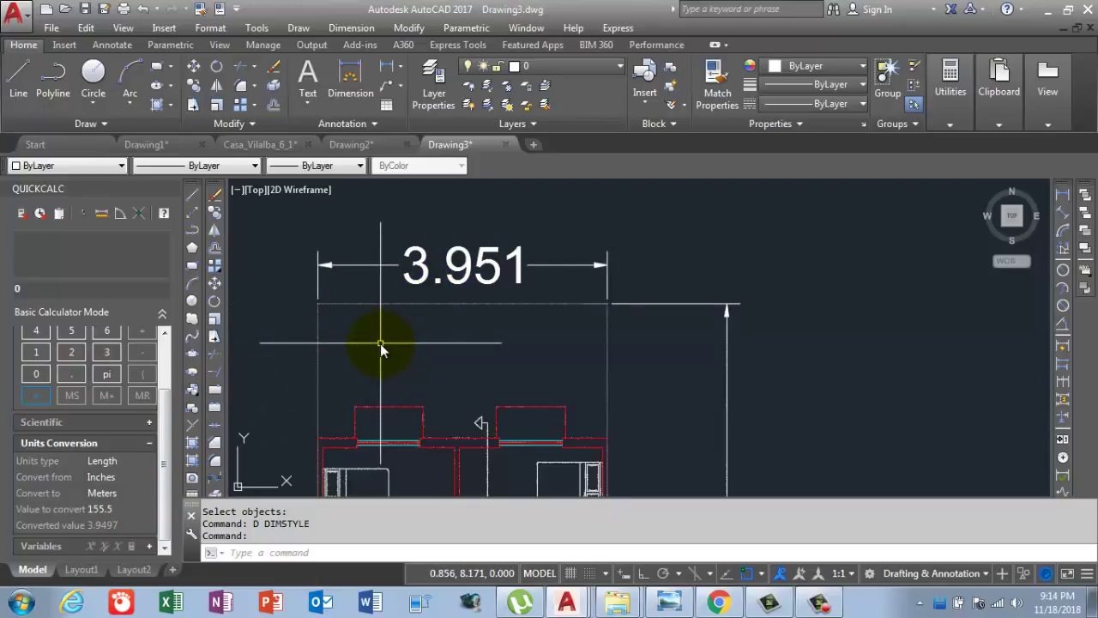
In Drawing3, use ID on the plan's top-right corner to read X 3.951, Y 8.715
{"action": "left_click", "coordinate": [146, 146]}
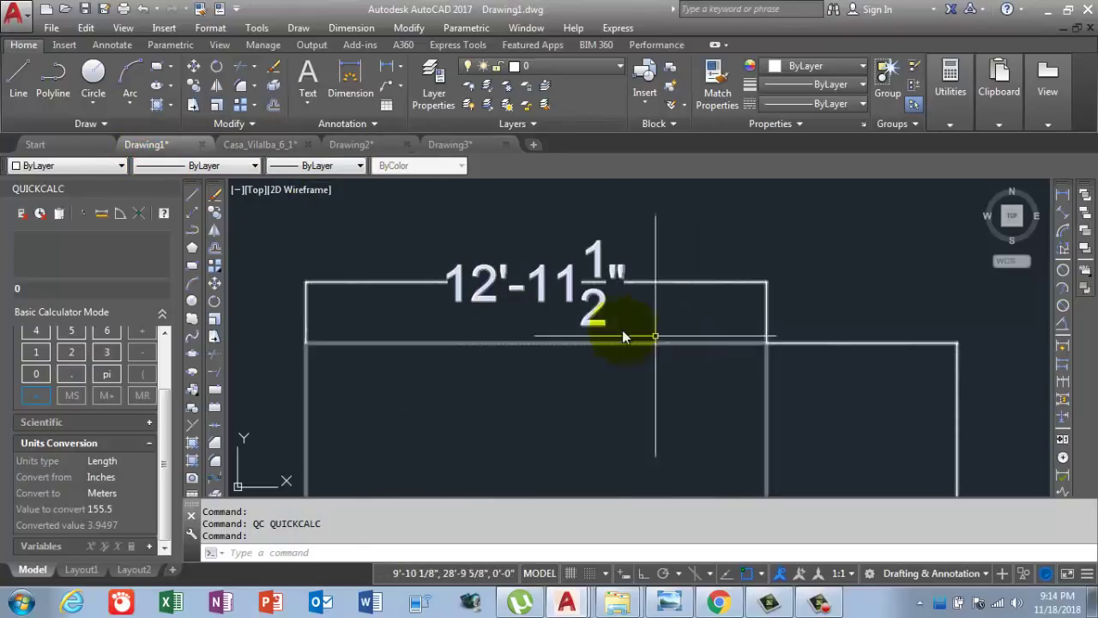
{"action": "left_click", "coordinate": [455, 144]}
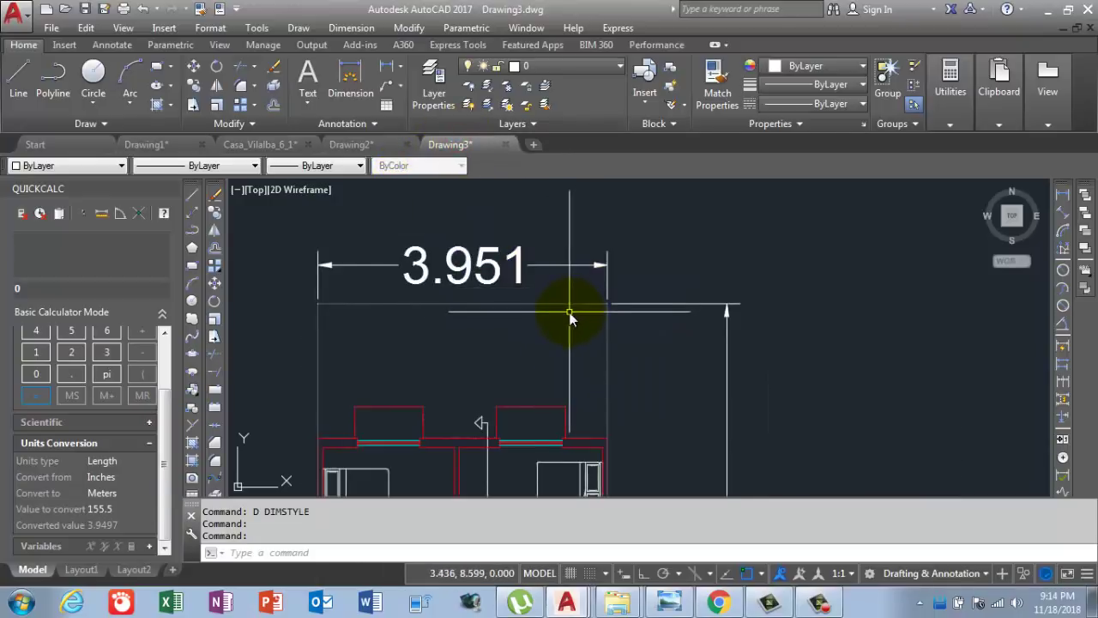
{"action": "type", "text": "id"}
{"action": "key", "text": "Return"}
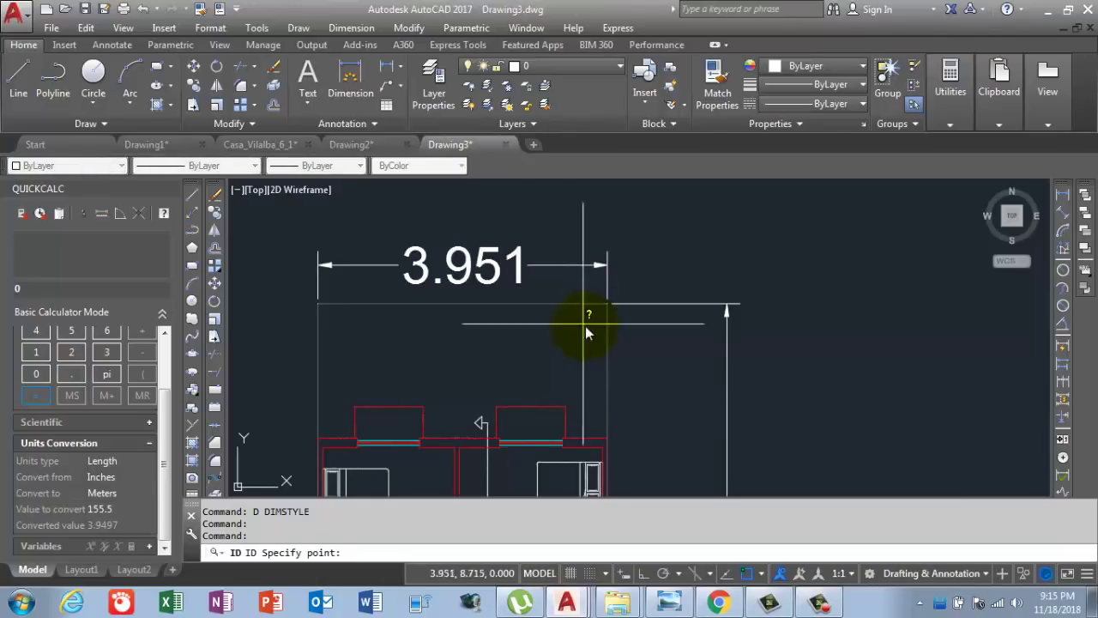
{"action": "left_click", "coordinate": [608, 304]}
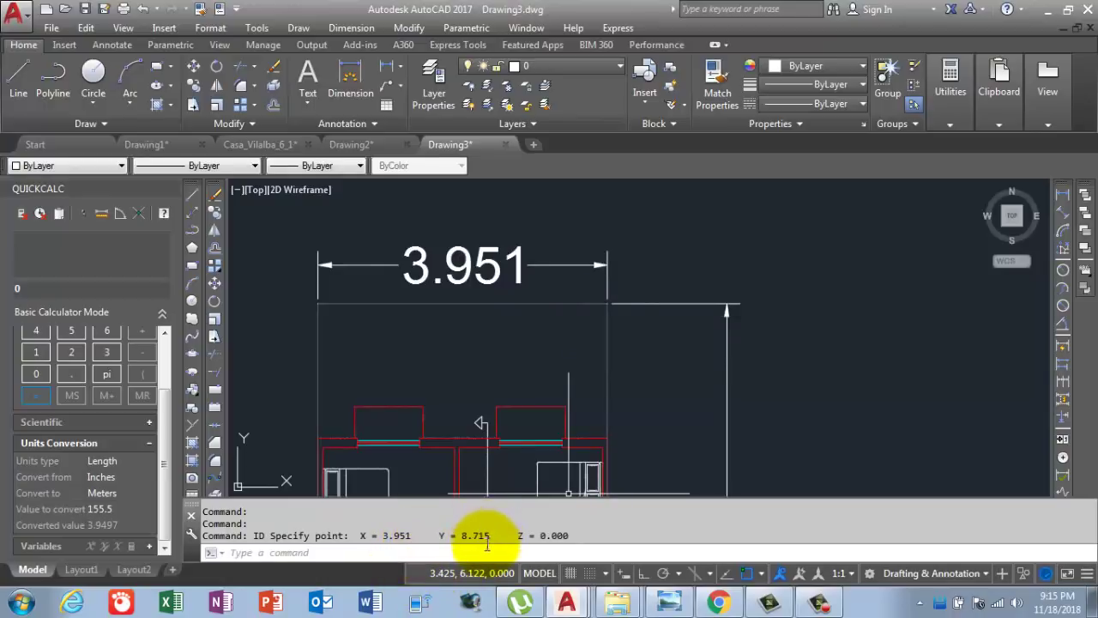
{"action": "scroll", "coordinate": [675, 255], "scroll_direction": "down", "scroll_amount": 3}
{"action": "scroll", "coordinate": [711, 306], "scroll_direction": "down", "scroll_amount": 2}
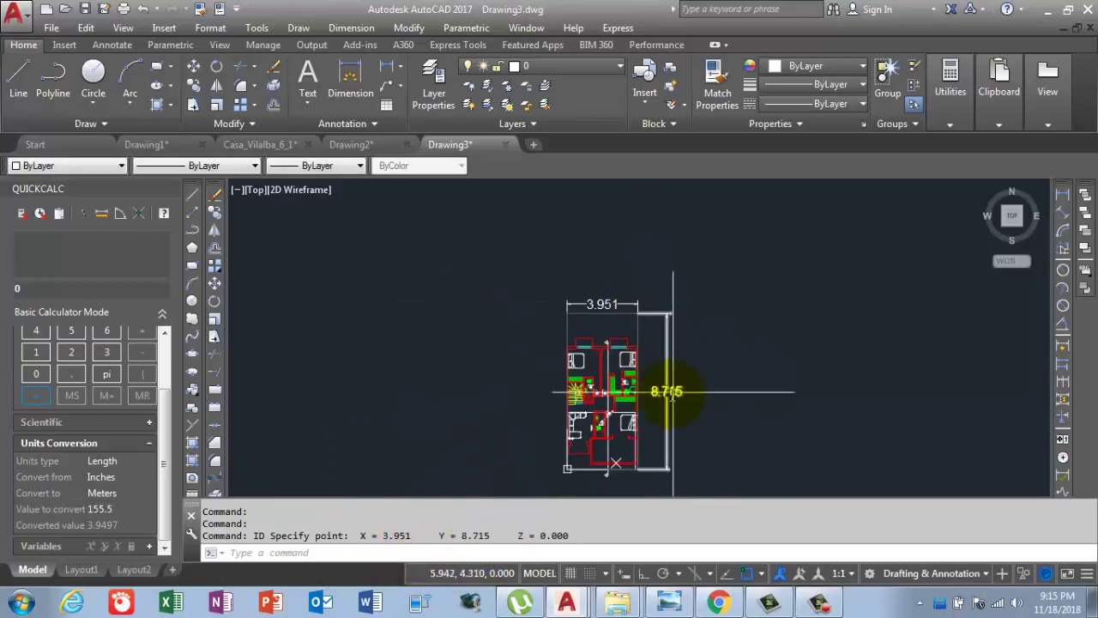
{"action": "scroll", "coordinate": [601, 429], "scroll_direction": "up", "scroll_amount": 1}
{"action": "scroll", "coordinate": [472, 493], "scroll_direction": "up", "scroll_amount": 2}
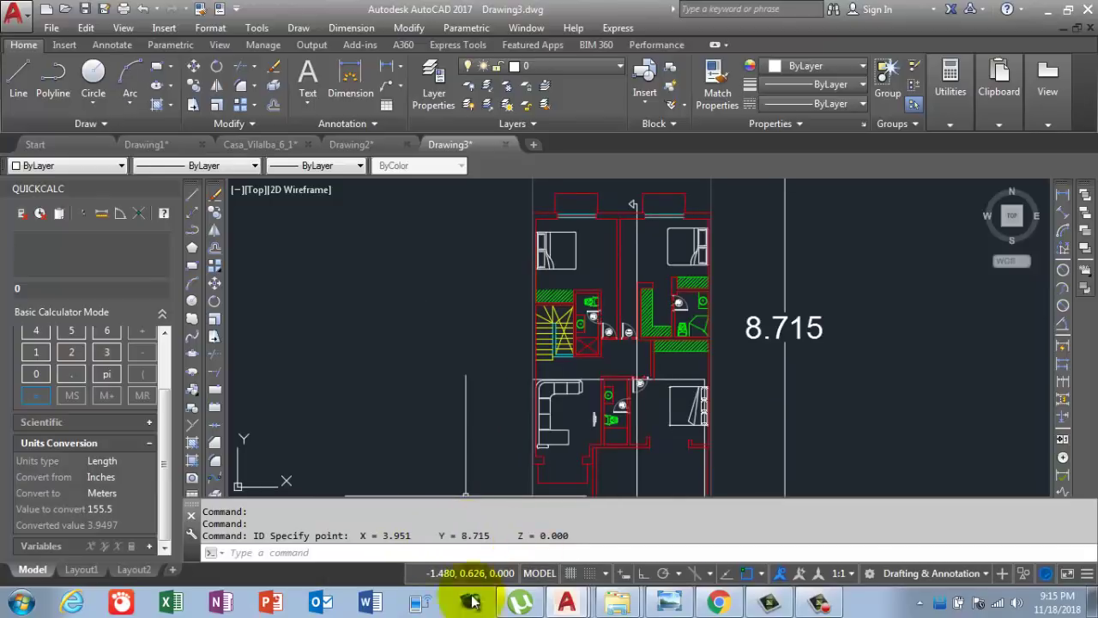
{"action": "left_click", "coordinate": [656, 595]}
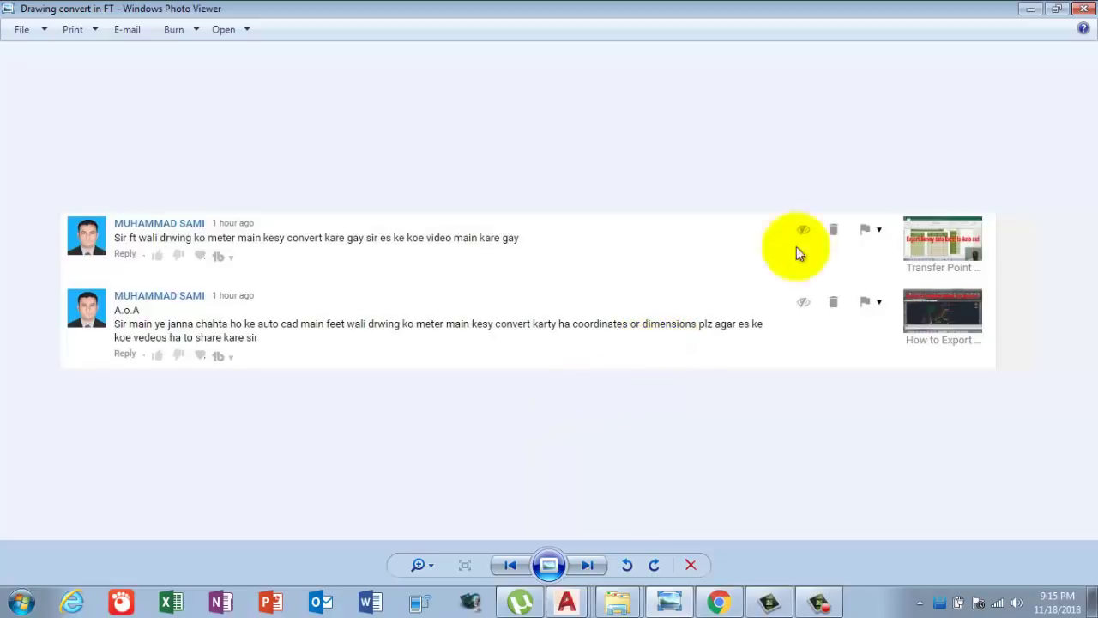
{"action": "left_click", "coordinate": [1032, 10]}
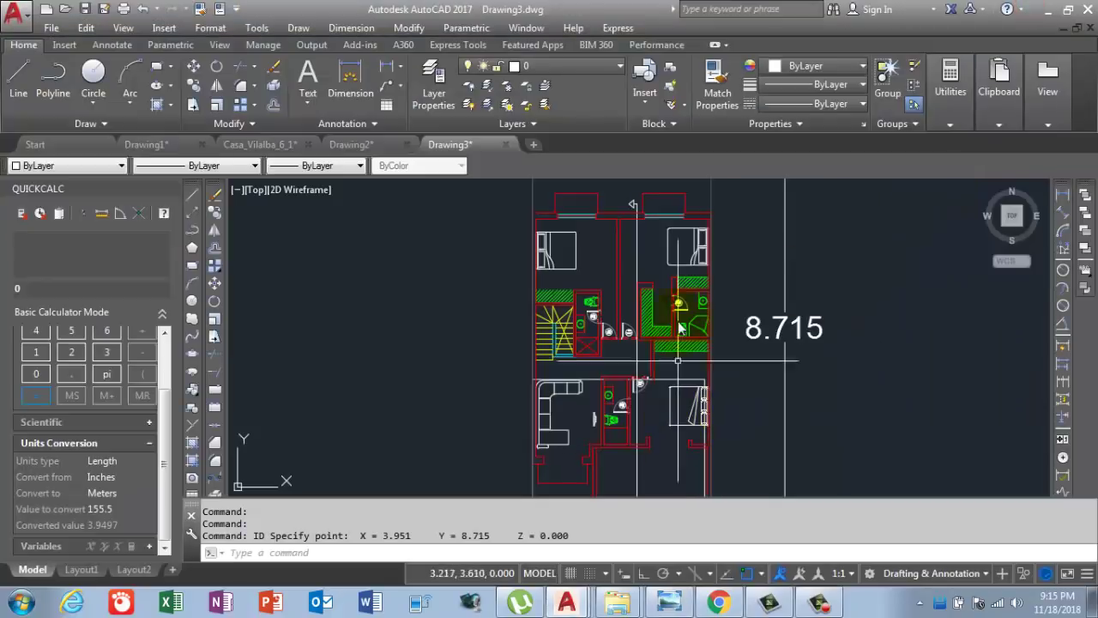
Cancel a trial 0.619 linear measurement near Drawing3's stairs and return to the Drawing1 plan
{"action": "scroll", "coordinate": [576, 396], "scroll_direction": "down", "scroll_amount": 3}
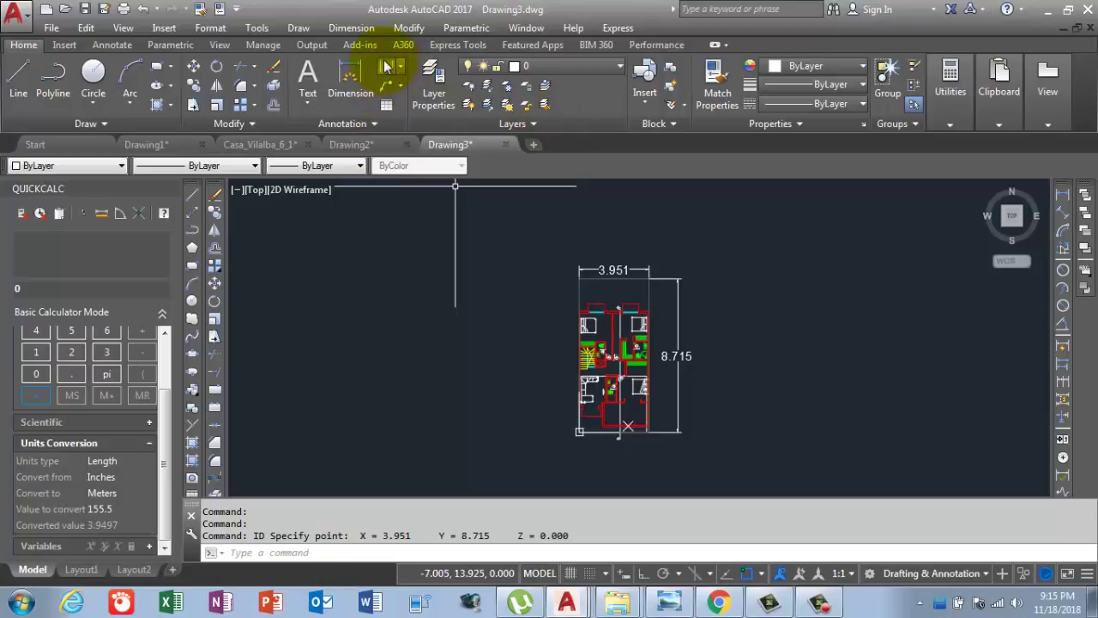
{"action": "left_click", "coordinate": [391, 71]}
{"action": "scroll", "coordinate": [642, 392], "scroll_direction": "up", "scroll_amount": 5}
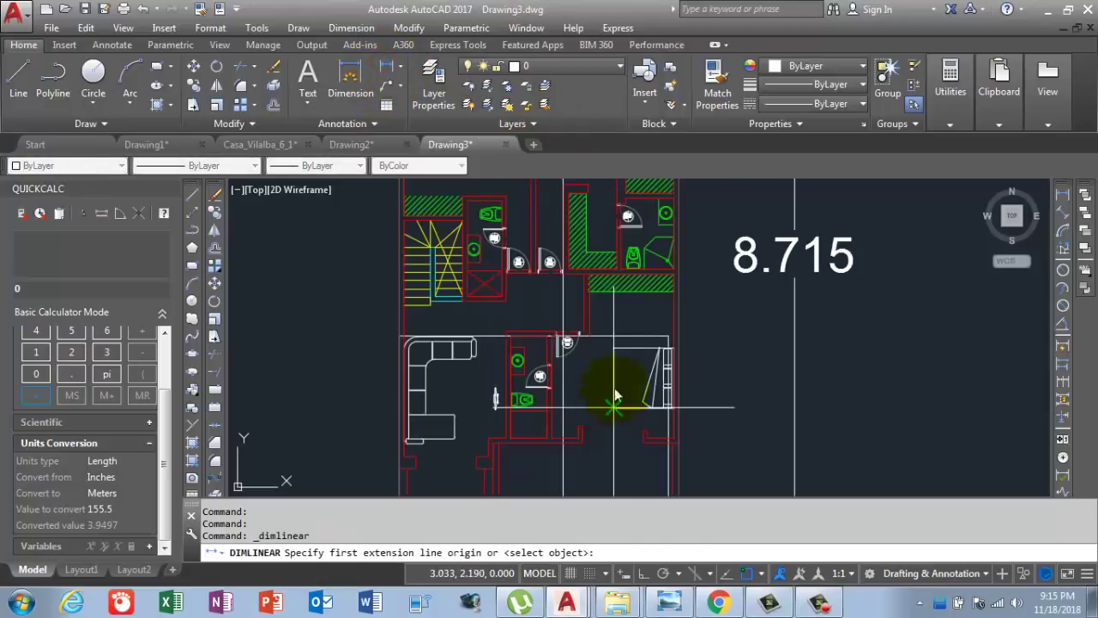
{"action": "scroll", "coordinate": [467, 294], "scroll_direction": "up", "scroll_amount": 2}
{"action": "scroll", "coordinate": [467, 294], "scroll_direction": "up", "scroll_amount": 4}
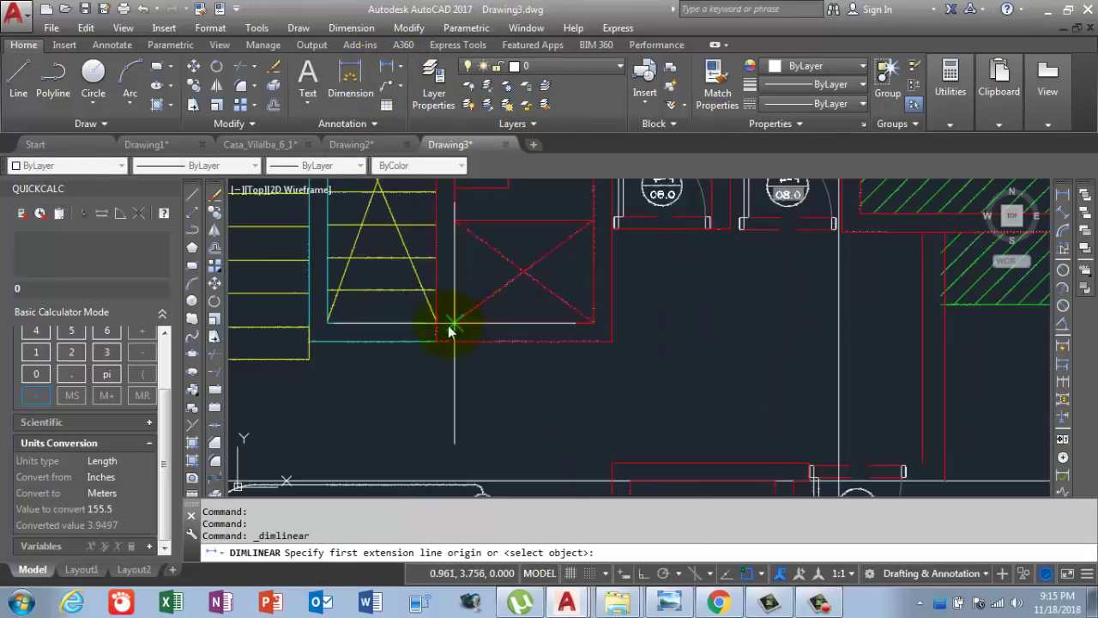
{"action": "left_click", "coordinate": [435, 341]}
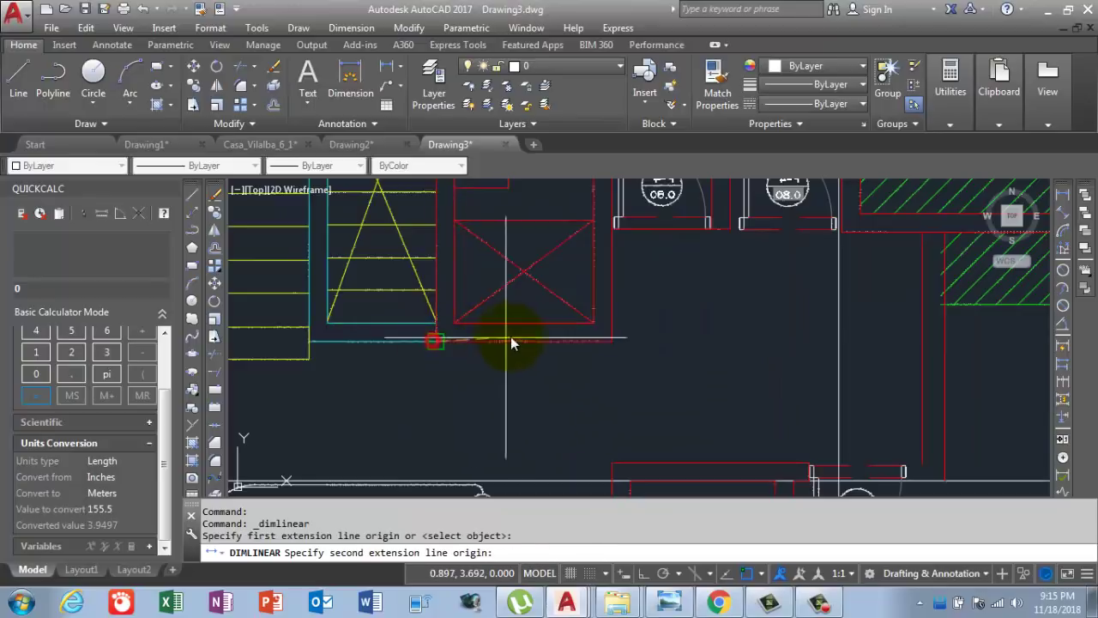
{"action": "left_click", "coordinate": [611, 343]}
{"action": "scroll", "coordinate": [606, 363], "scroll_direction": "down", "scroll_amount": 3}
{"action": "scroll", "coordinate": [601, 364], "scroll_direction": "down", "scroll_amount": 2}
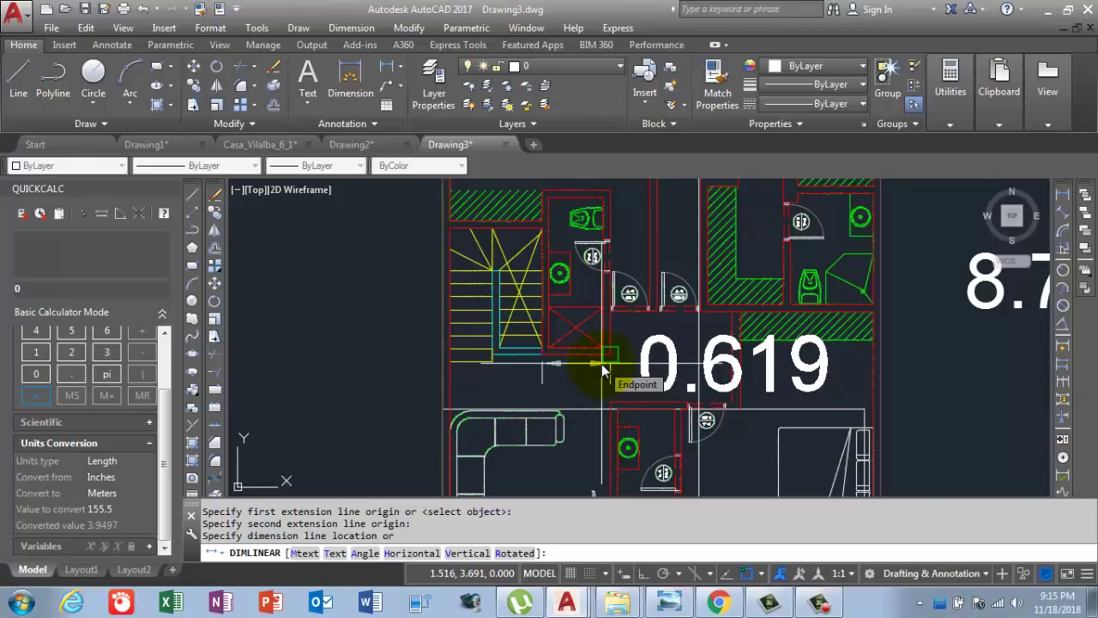
{"action": "key", "text": "Escape"}
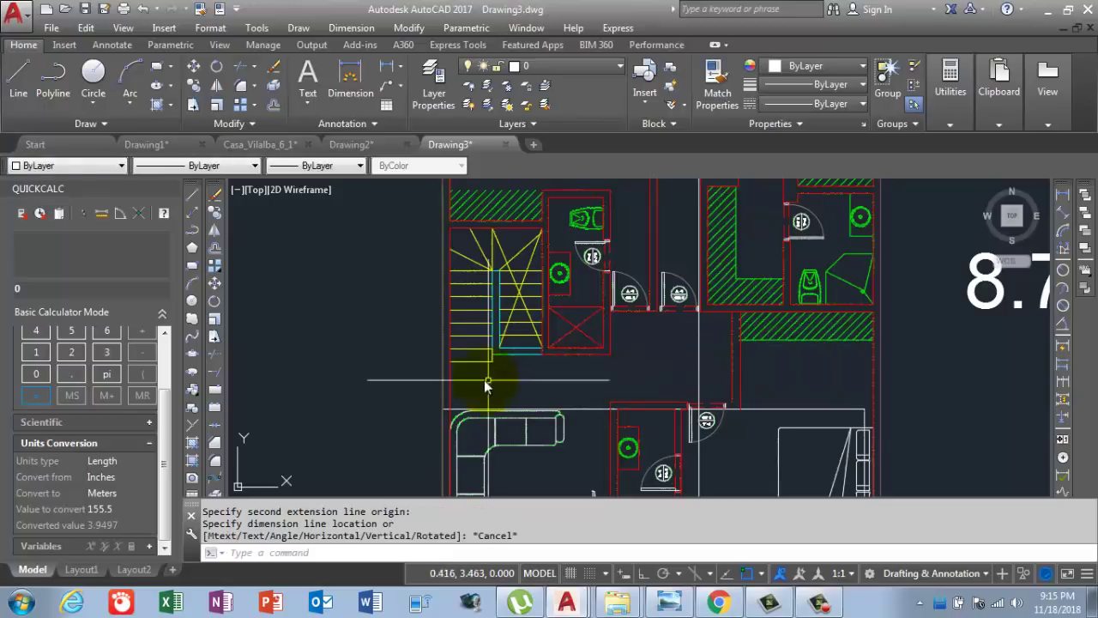
{"action": "left_click", "coordinate": [146, 142]}
{"action": "scroll", "coordinate": [515, 356], "scroll_direction": "down", "scroll_amount": 5}
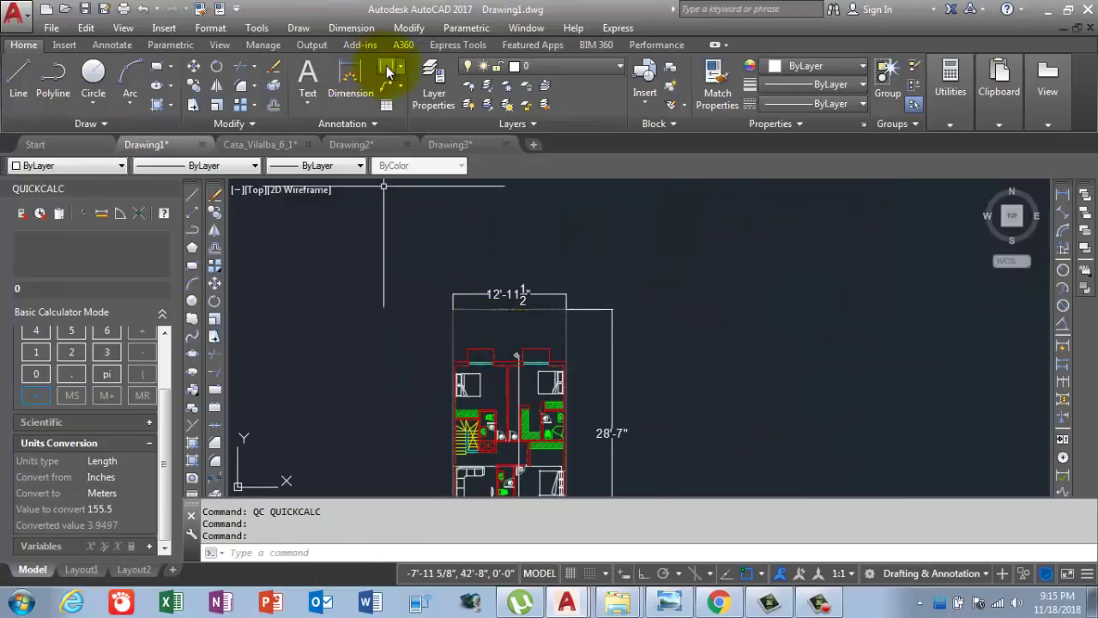
Dimension the plan's left side from top-left to bottom-left corner, placing the 28'-7" dimension to the left
{"action": "left_click", "coordinate": [391, 69]}
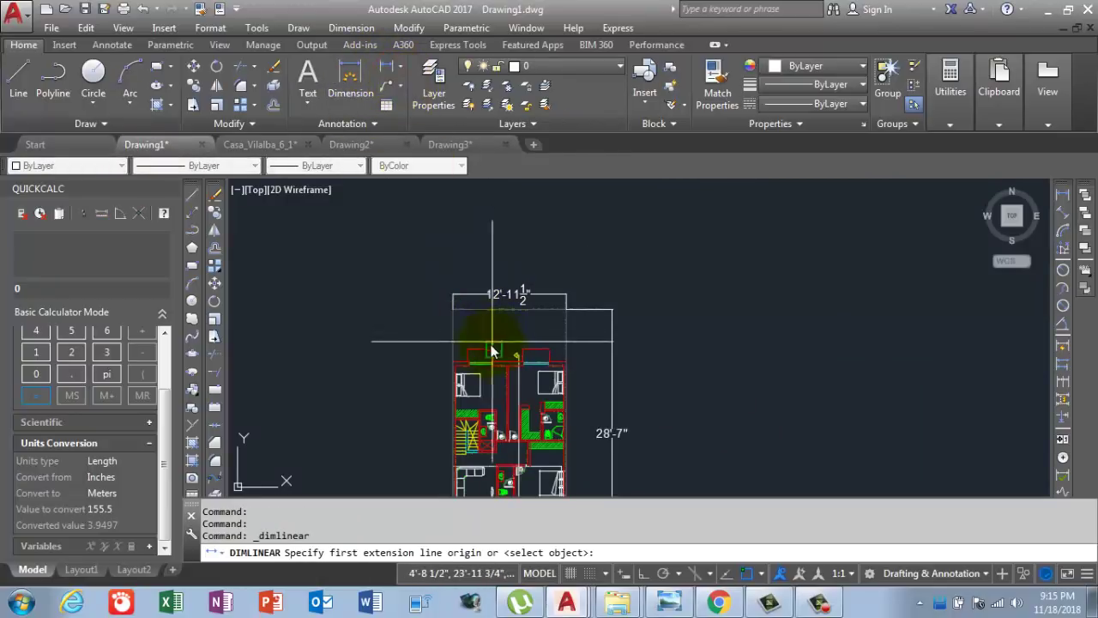
{"action": "left_click", "coordinate": [453, 308]}
{"action": "scroll", "coordinate": [462, 326], "scroll_direction": "down", "scroll_amount": 3}
{"action": "scroll", "coordinate": [466, 380], "scroll_direction": "up", "scroll_amount": 5}
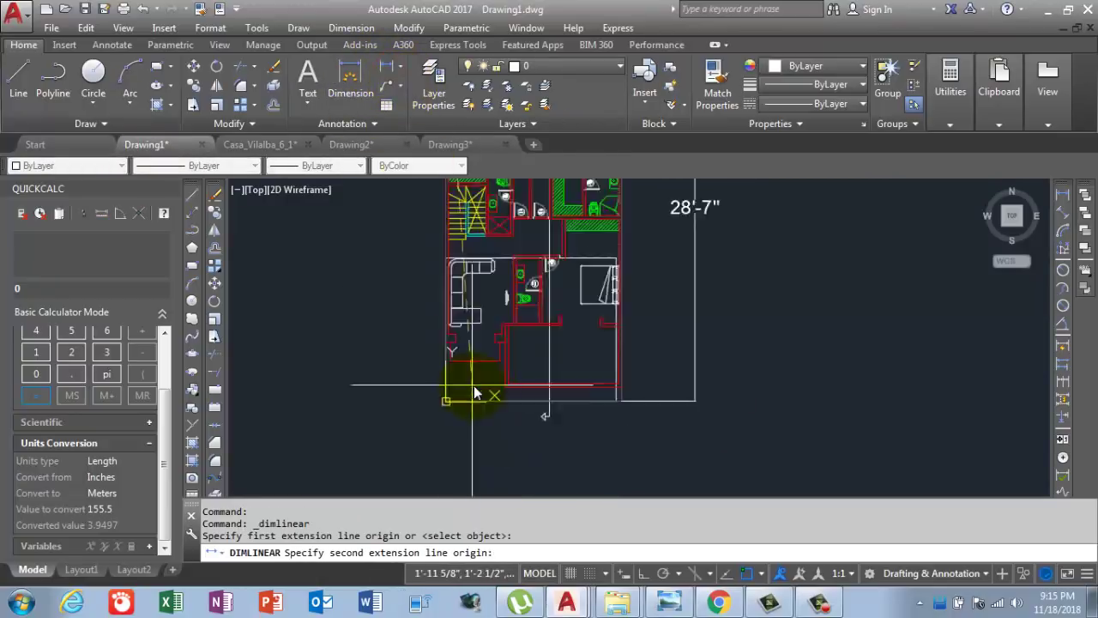
{"action": "left_click", "coordinate": [446, 401]}
{"action": "left_click", "coordinate": [422, 233]}
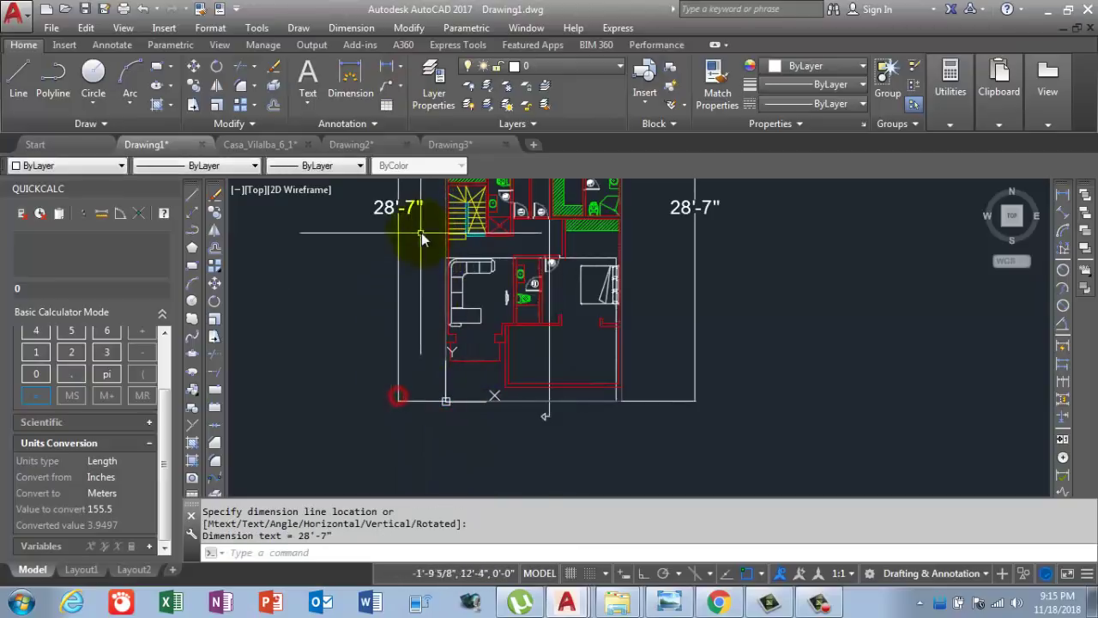
{"action": "scroll", "coordinate": [396, 369], "scroll_direction": "down", "scroll_amount": 2}
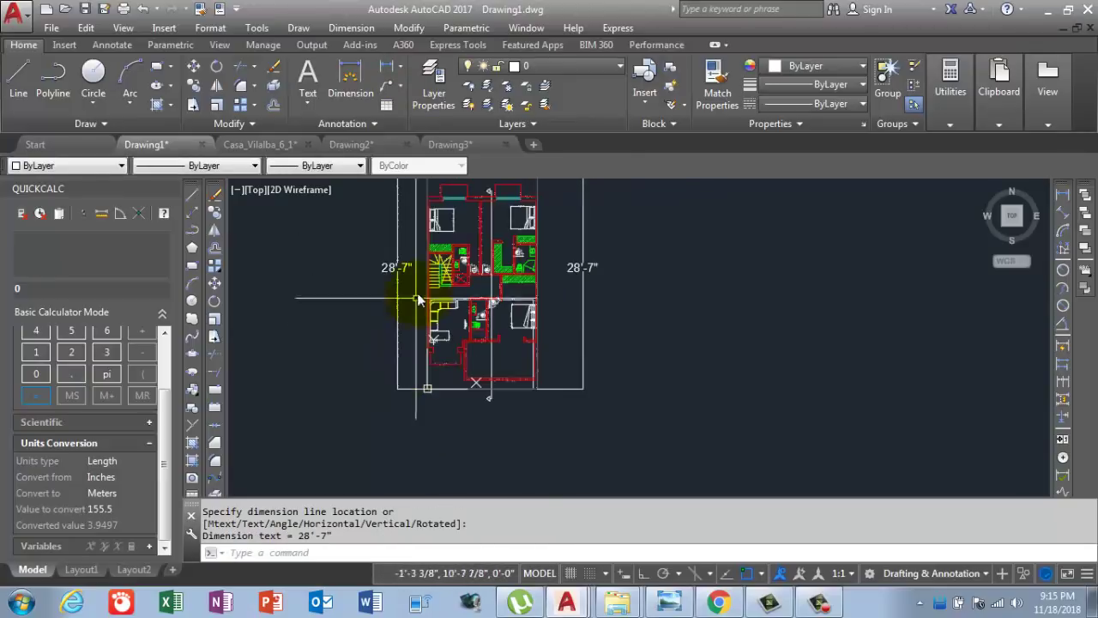